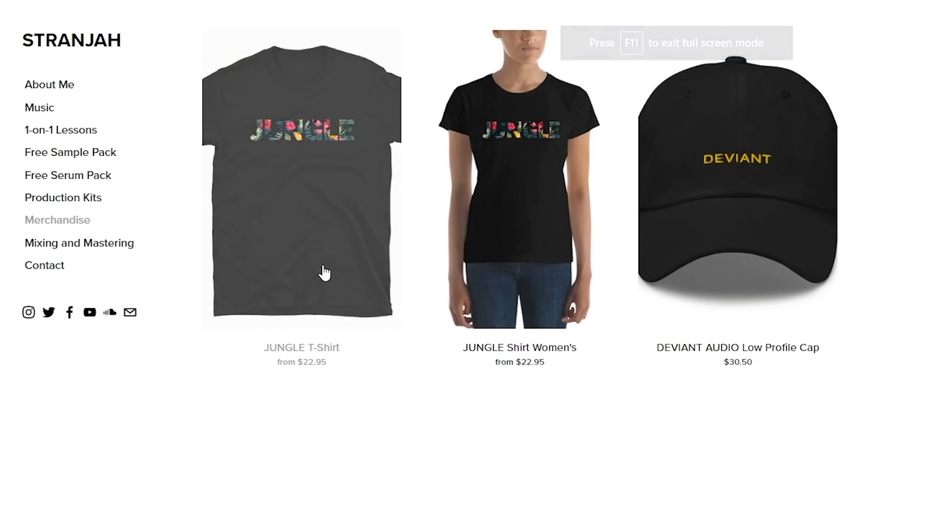
pyautogui.click(325, 273)
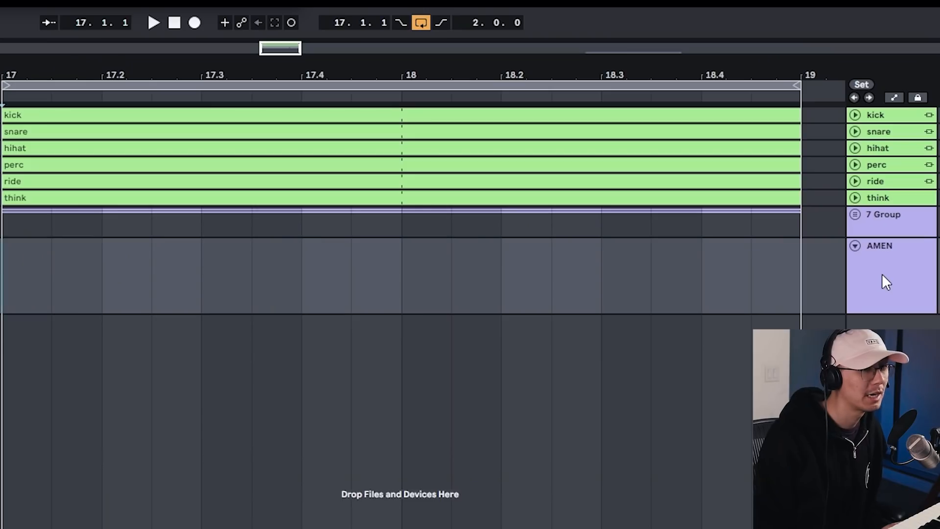
# Paste the cw_amen_lo-fi break onto the AMEN track at bar 17, extend it to bar 19 and play it back
pyautogui.click(883, 274)
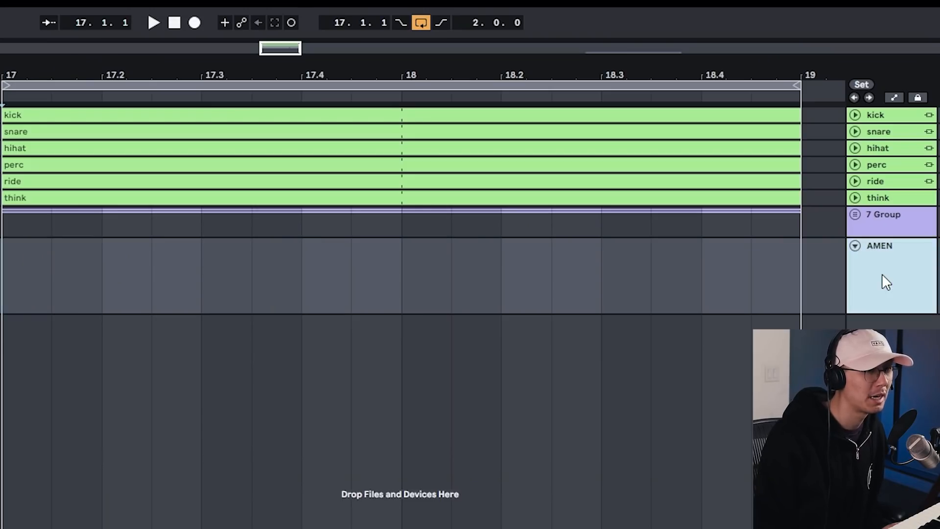
pyautogui.click(17, 273)
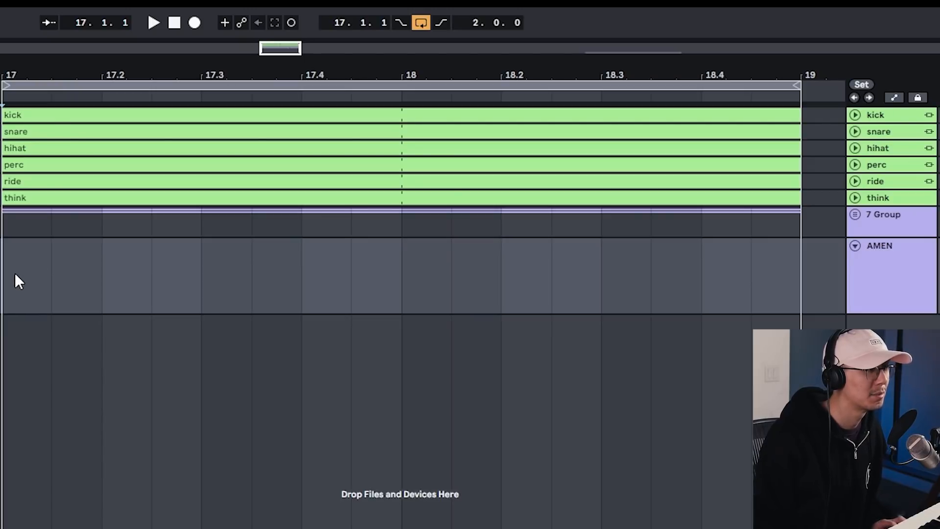
pyautogui.hotkey('ctrl', 'v')
pyautogui.press('space')
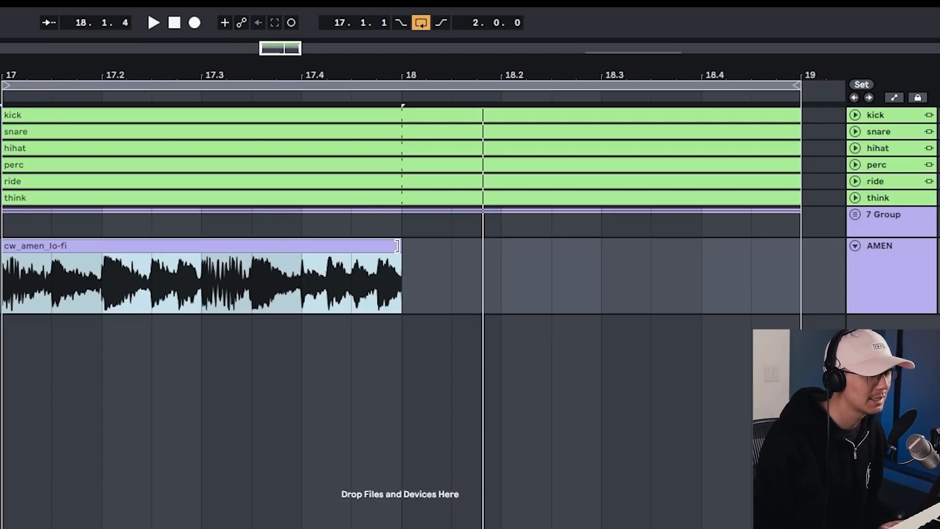
pyautogui.moveTo(396, 245); pyautogui.dragTo(784, 252)
pyautogui.press('space')
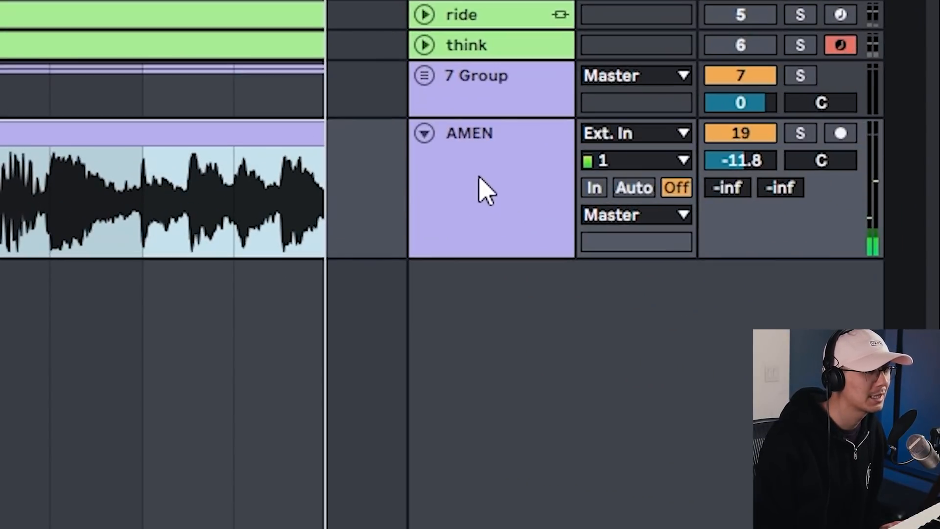
# Insert three take lanes under the AMEN track
pyautogui.rightClick(480, 189)
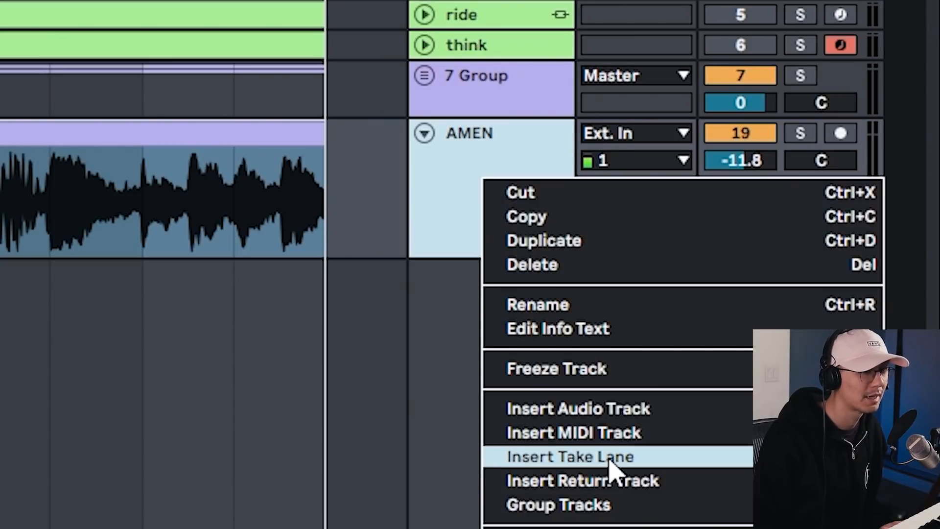
pyautogui.click(610, 461)
pyautogui.rightClick(469, 312)
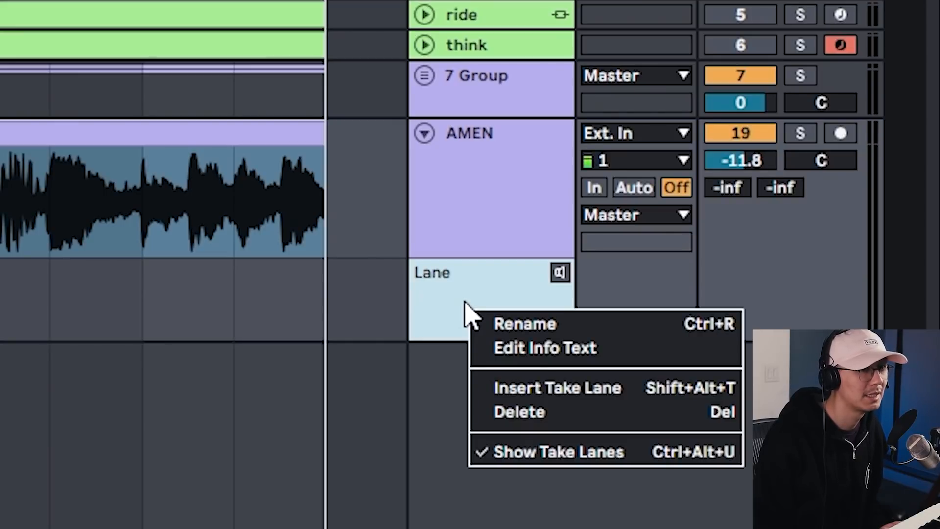
pyautogui.click(541, 389)
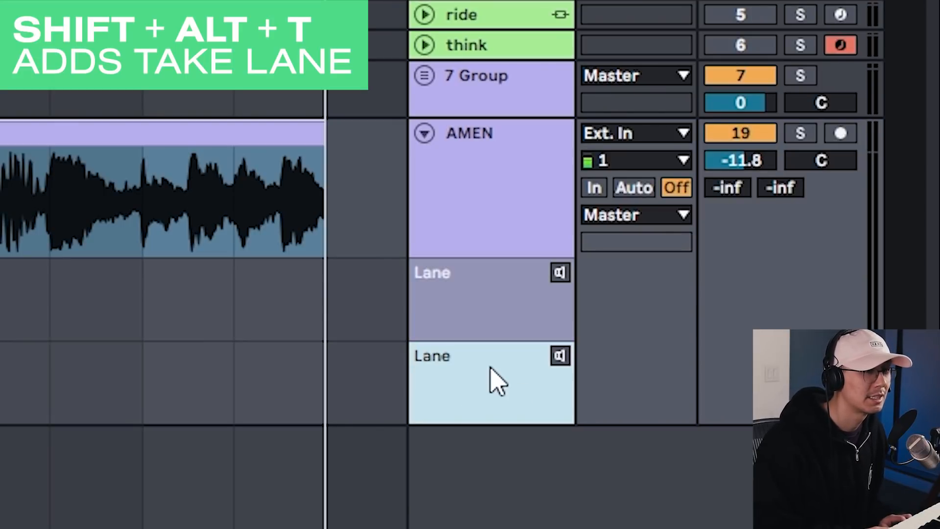
pyautogui.hotkey('shift', 'alt', 't')
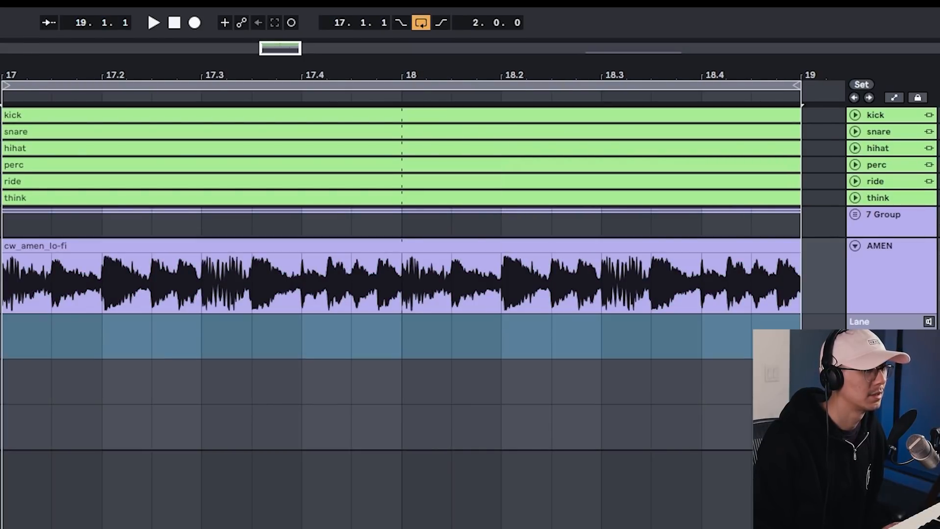
# Fill the three take lanes with cw_amen_oldskool, cw_amen_onbreak and cw_amen_stretch, each starting at bar 17
pyautogui.moveTo(128, 389); pyautogui.dragTo(5, 340)
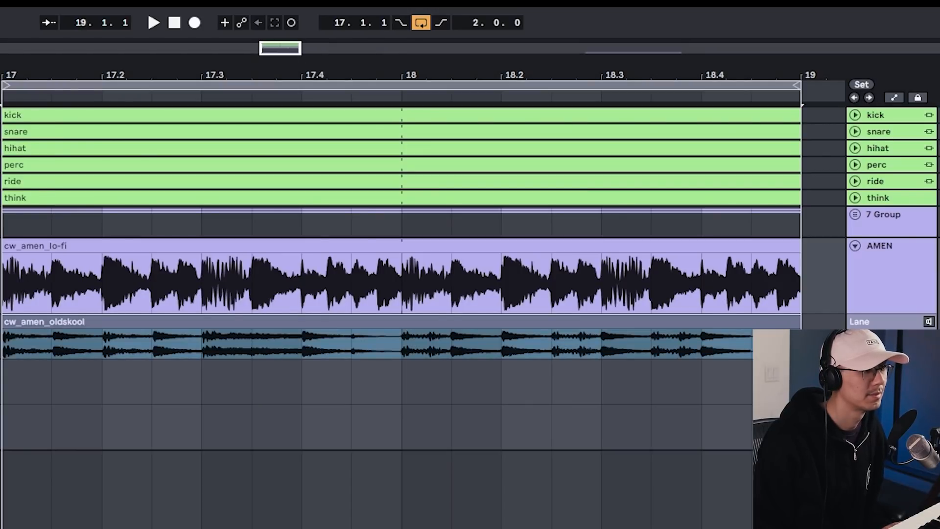
pyautogui.moveTo(2, 367); pyautogui.dragTo(404, 371)
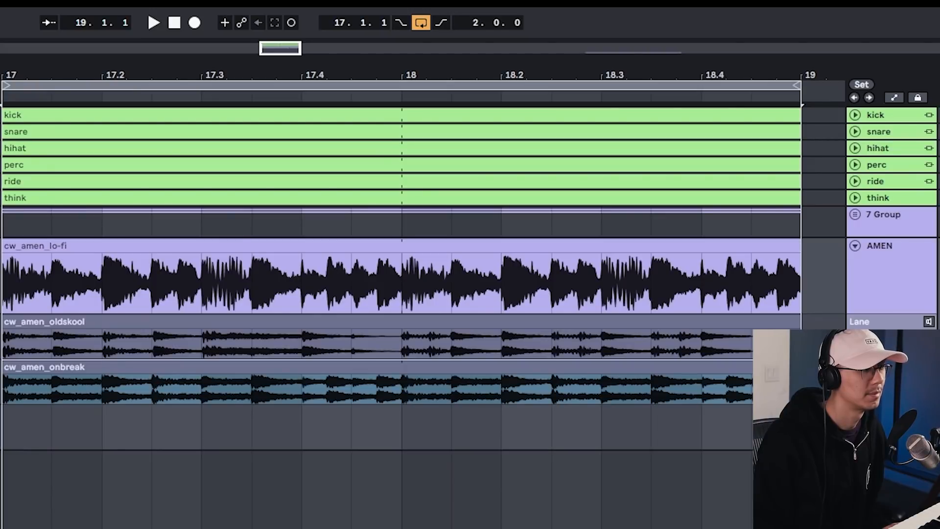
pyautogui.moveTo(2, 407); pyautogui.dragTo(10, 427)
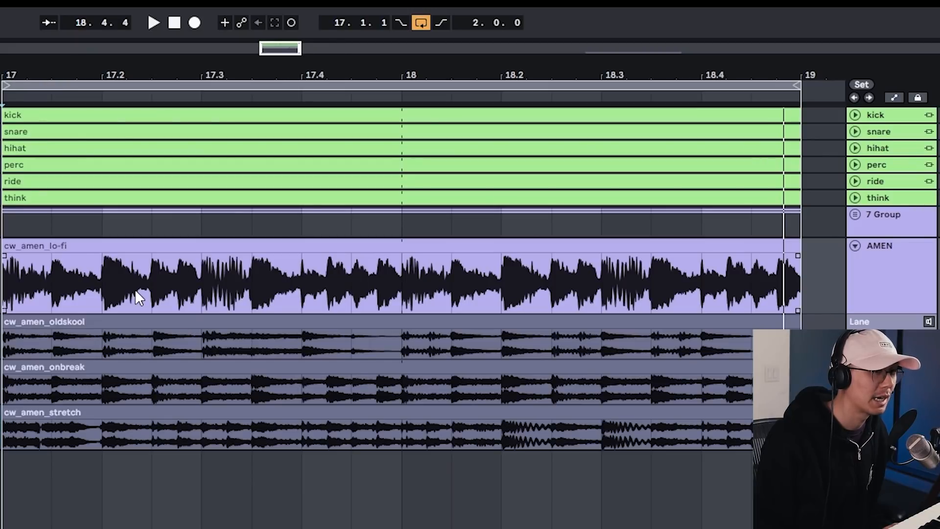
# Play the main cw_amen_lo-fi clip and audition the cw_amen_oldskool take lane for comparison
pyautogui.click(215, 248)
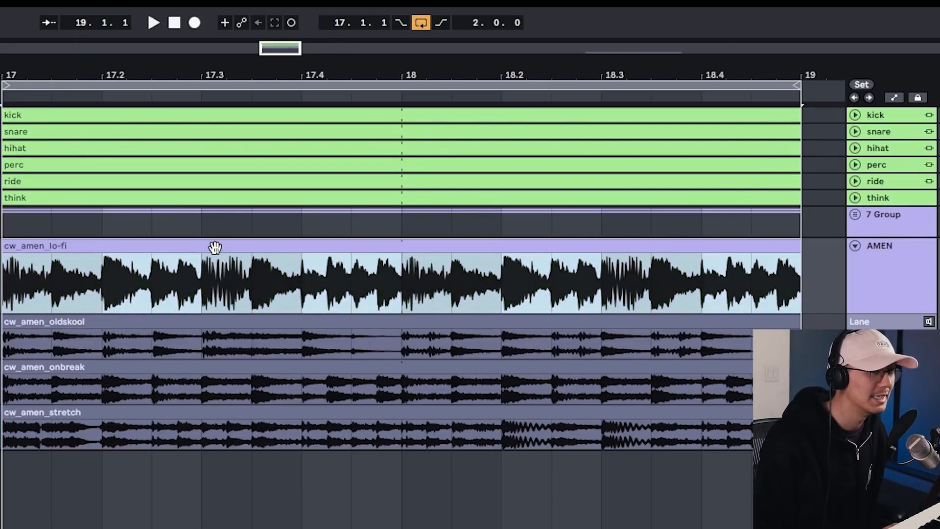
pyautogui.press('space')
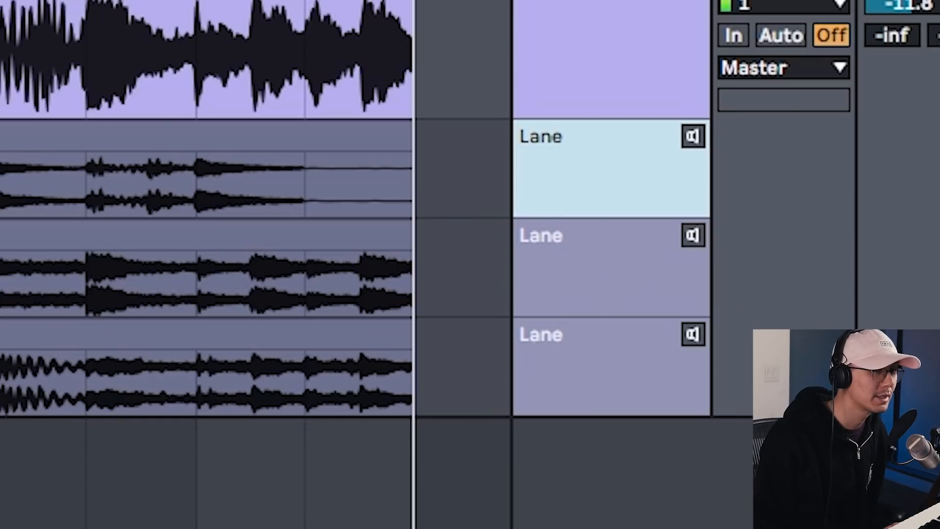
pyautogui.click(693, 137)
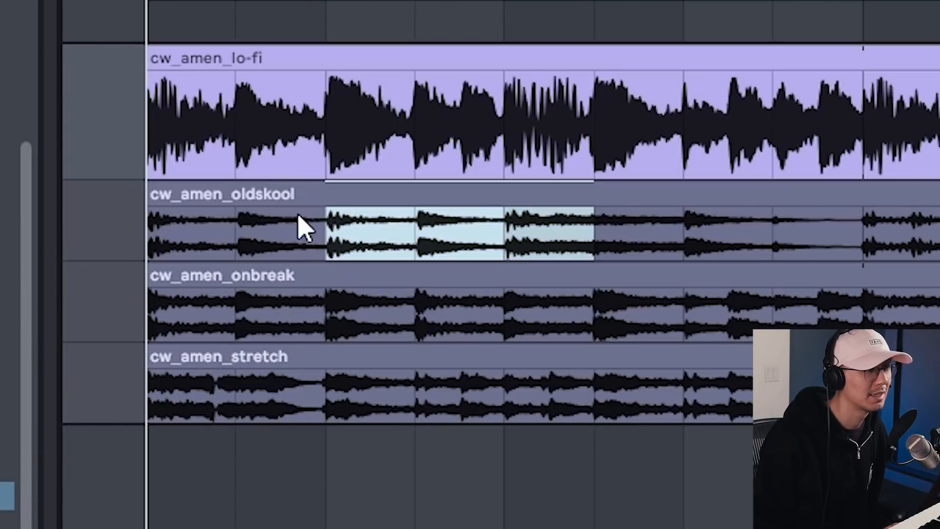
# Comp the cw_amen_oldskool section from 17.2 to 17.3.3 into the main AMEN lane and listen to it
pyautogui.moveTo(326, 233); pyautogui.dragTo(594, 226)
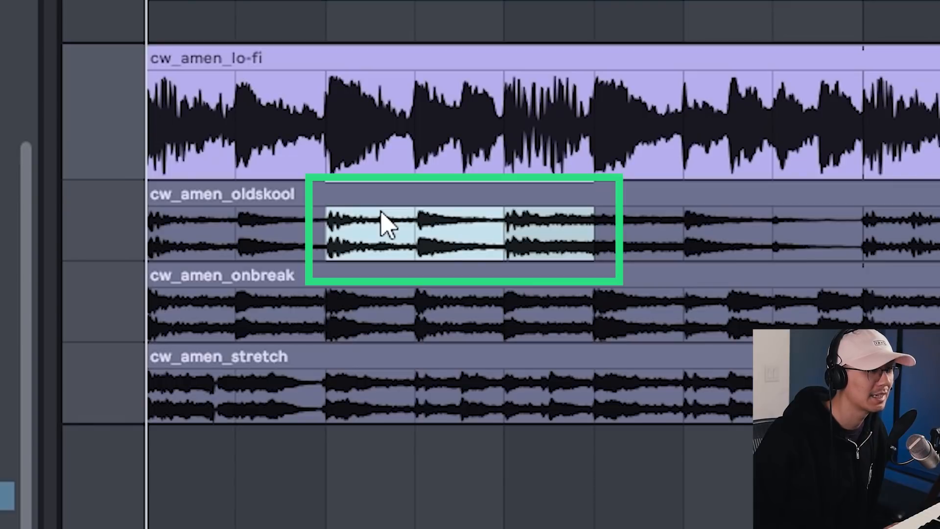
pyautogui.press('Return')
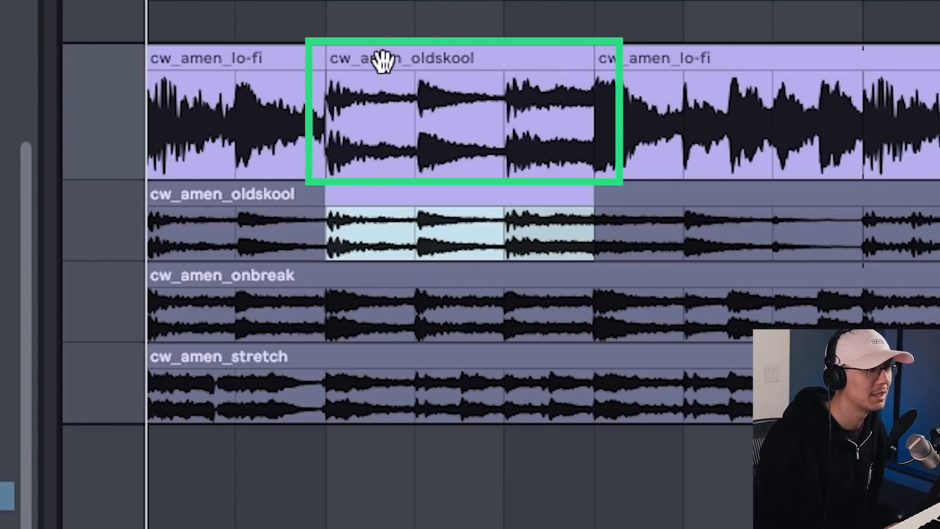
pyautogui.press('space')
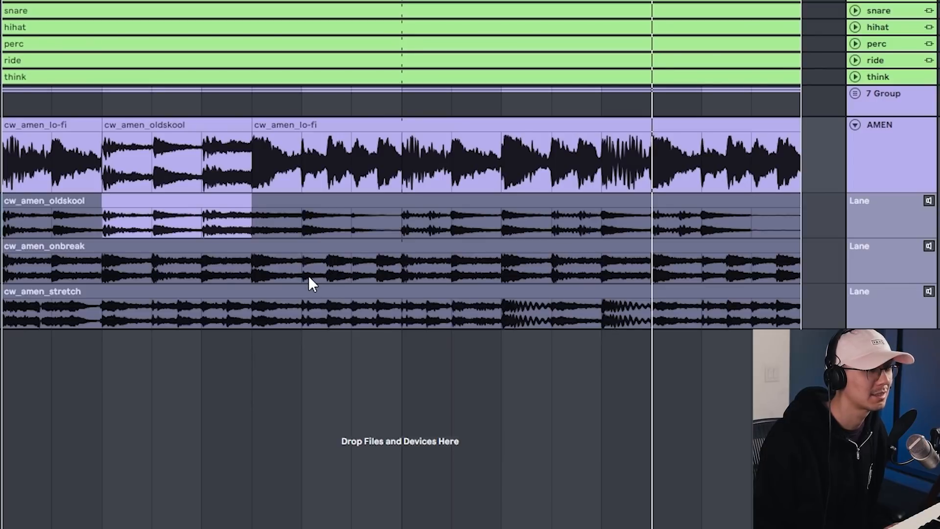
# Comp the cw_amen_onbreak section from 17.4 to 18 into the main AMEN lane and listen to it
pyautogui.moveTo(305, 272); pyautogui.dragTo(393, 274)
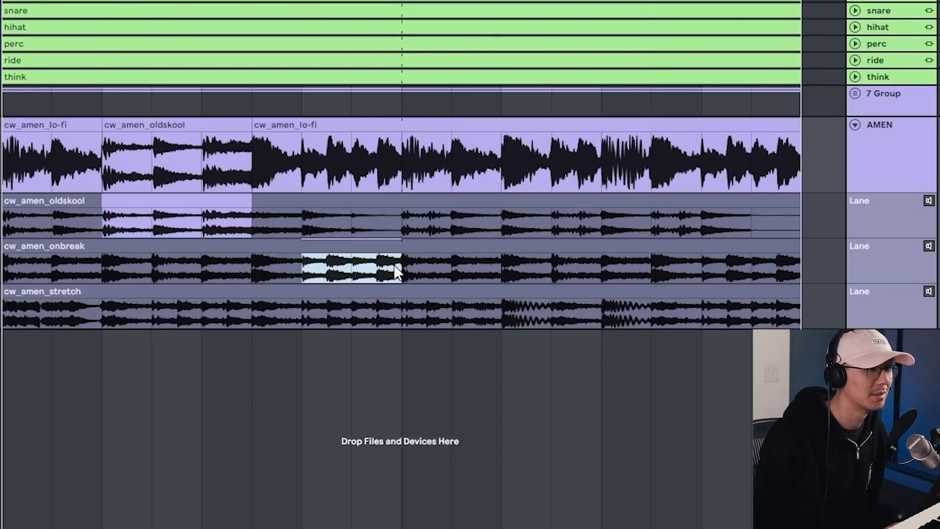
pyautogui.press('Return')
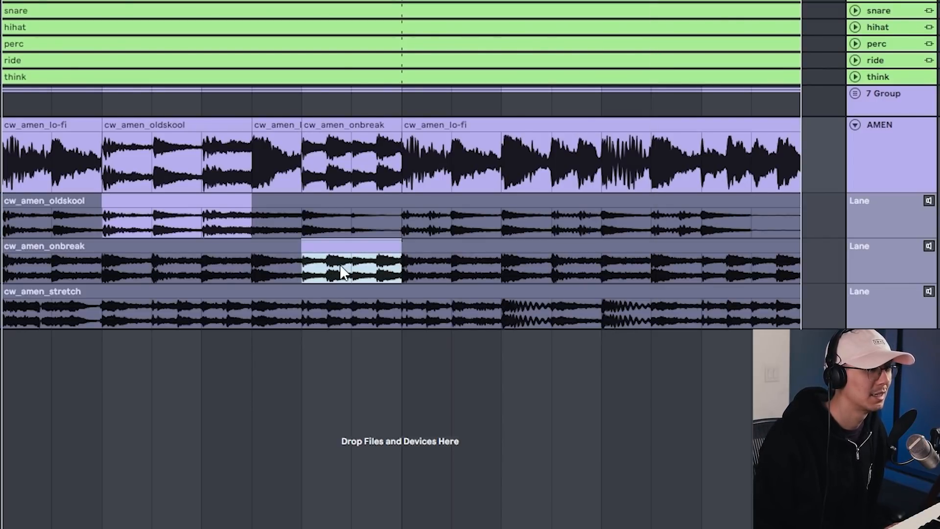
pyautogui.press('space')
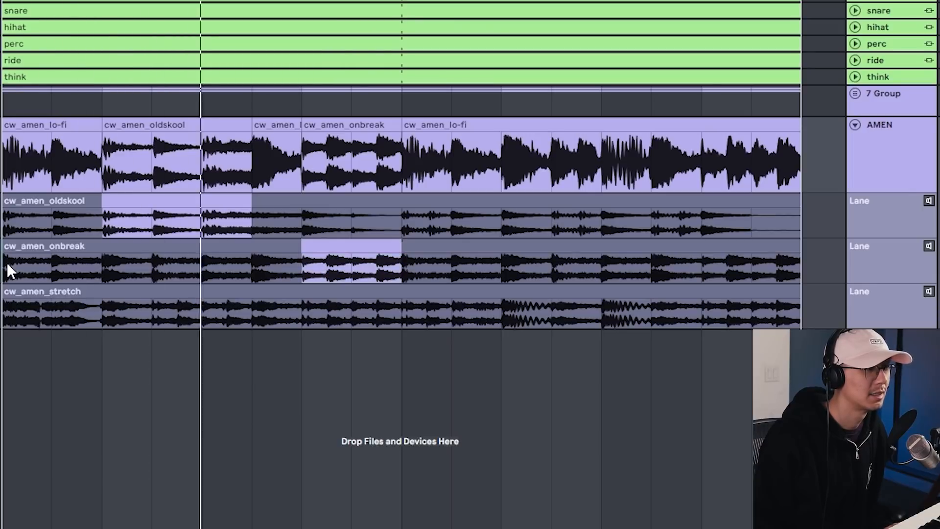
pyautogui.press('space')
# Comp the cw_amen_oldskool section from 18 to 18.2 into the main AMEN lane and play the result
pyautogui.moveTo(404, 224); pyautogui.dragTo(451, 226)
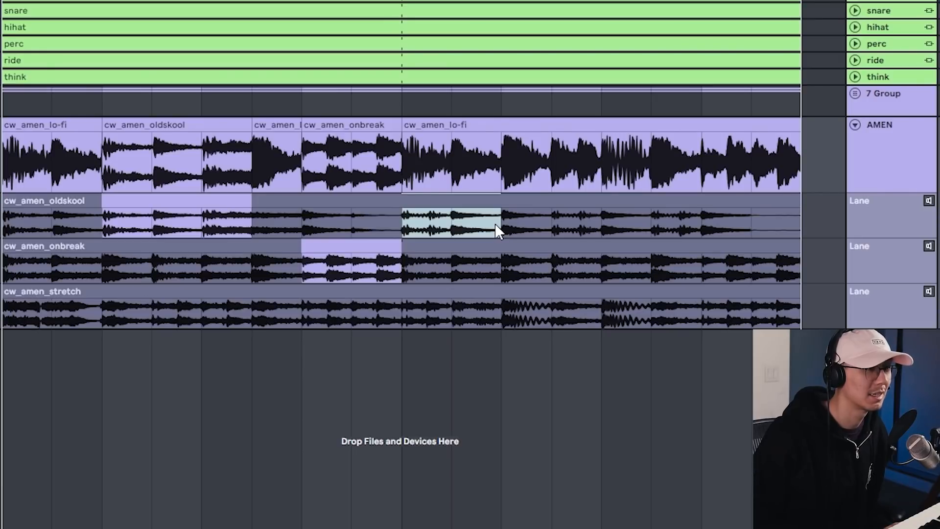
pyautogui.press('Return')
pyautogui.press('space')
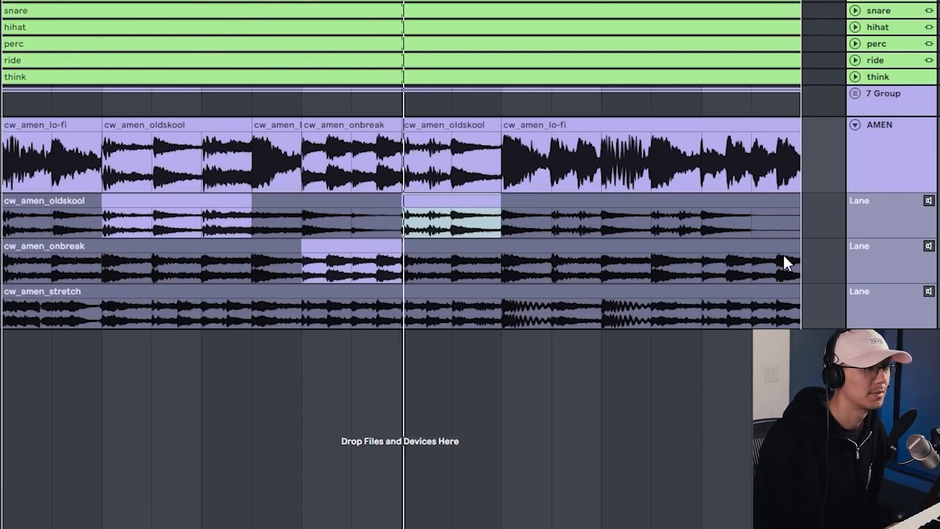
pyautogui.press('space')
# Comp cw_amen_onbreak from 18.3.3 to 18.4.2 and cw_amen_stretch from 18.4.2 to 19 into the main AMEN lane
pyautogui.moveTo(654, 267); pyautogui.dragTo(725, 267)
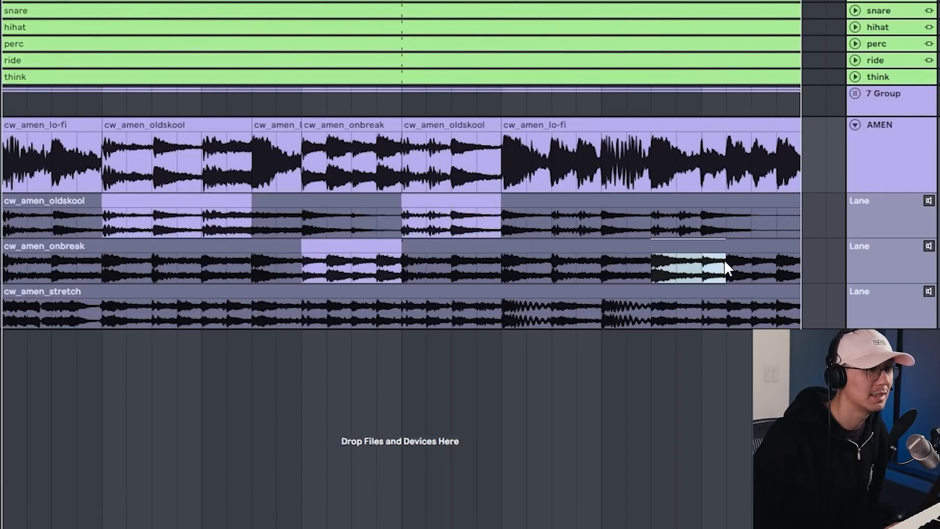
pyautogui.press('Return')
pyautogui.moveTo(734, 313); pyautogui.dragTo(795, 307)
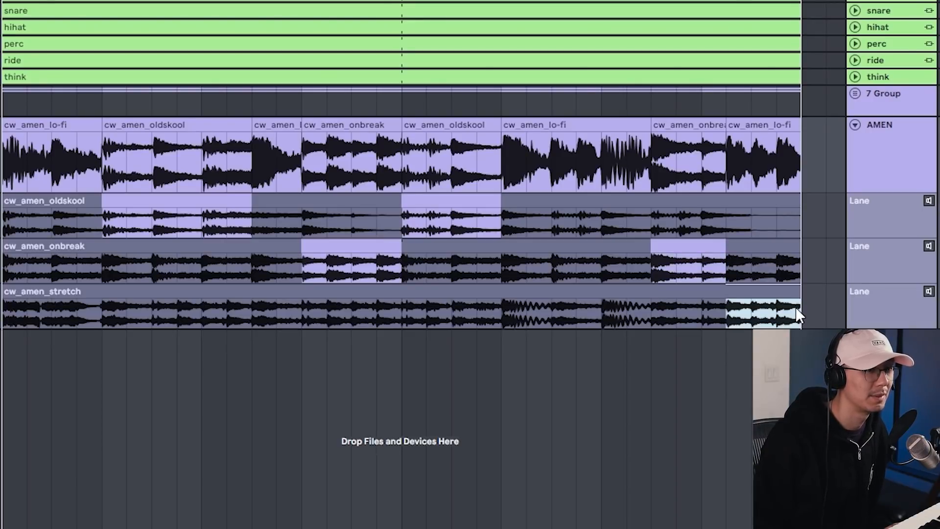
pyautogui.press('Return')
# Play the comp and bring the cw_amen_stretch section from 18.2 to 18.3 into the main AMEN lane
pyautogui.press('space')
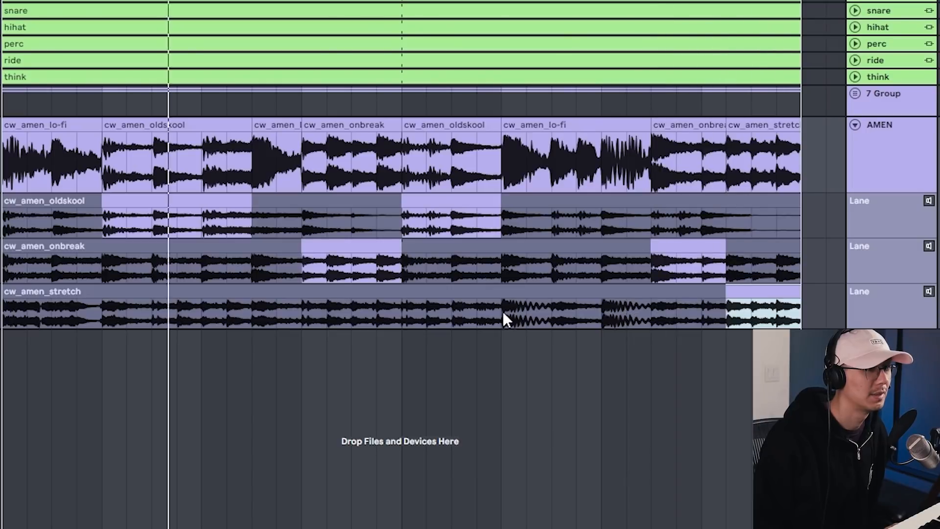
pyautogui.moveTo(503, 311); pyautogui.dragTo(591, 314)
pyautogui.press('Return')
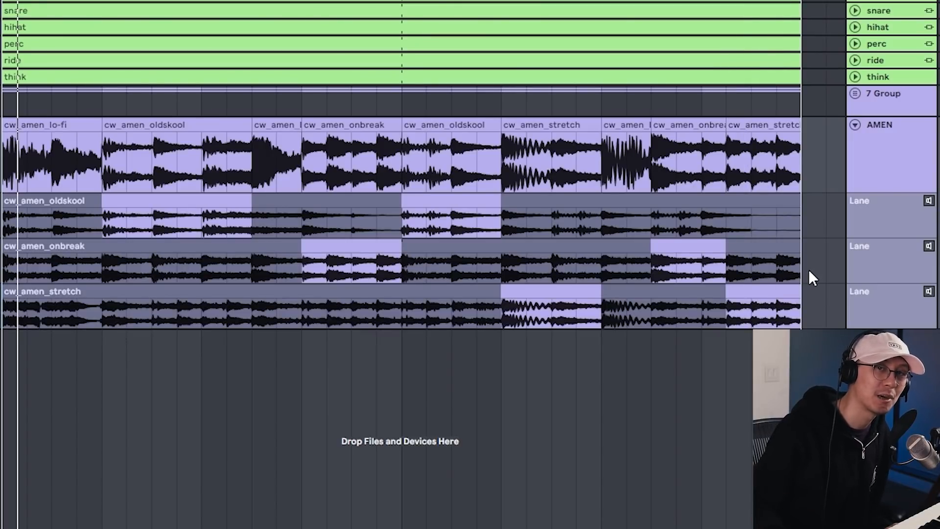
# Move the cw_amen_oldskool slice at 18.2 to 17.2 within its take lane, extend it to 17.3.3 and comp it into the main lane
pyautogui.click(48, 217)
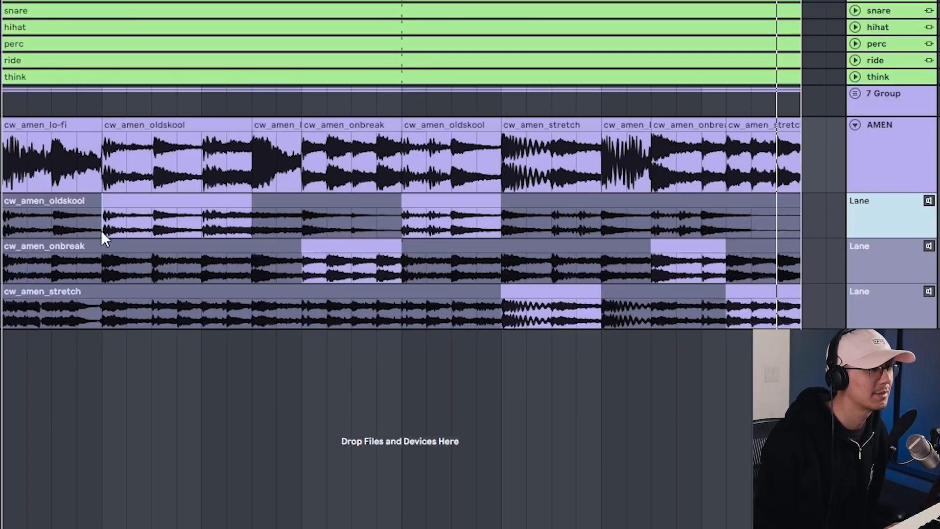
pyautogui.moveTo(507, 227); pyautogui.dragTo(172, 200)
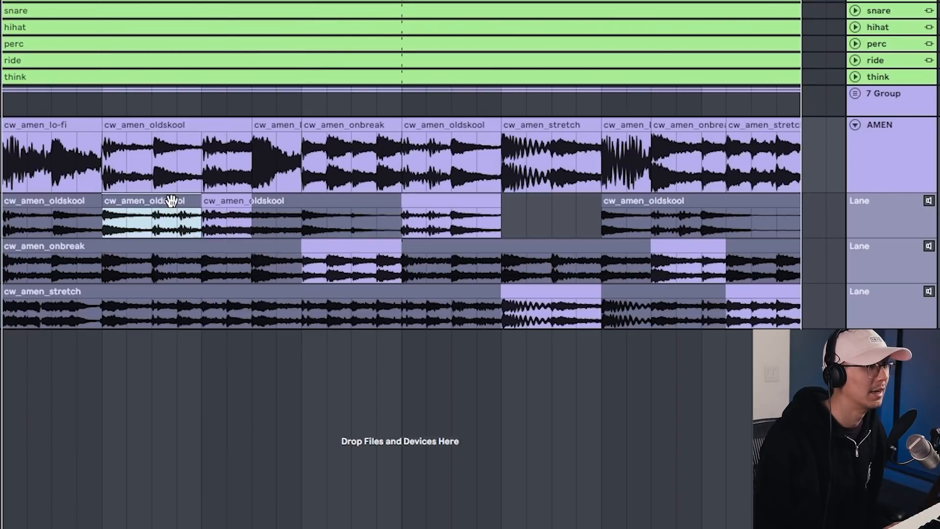
pyautogui.click(8, 224)
pyautogui.press('space')
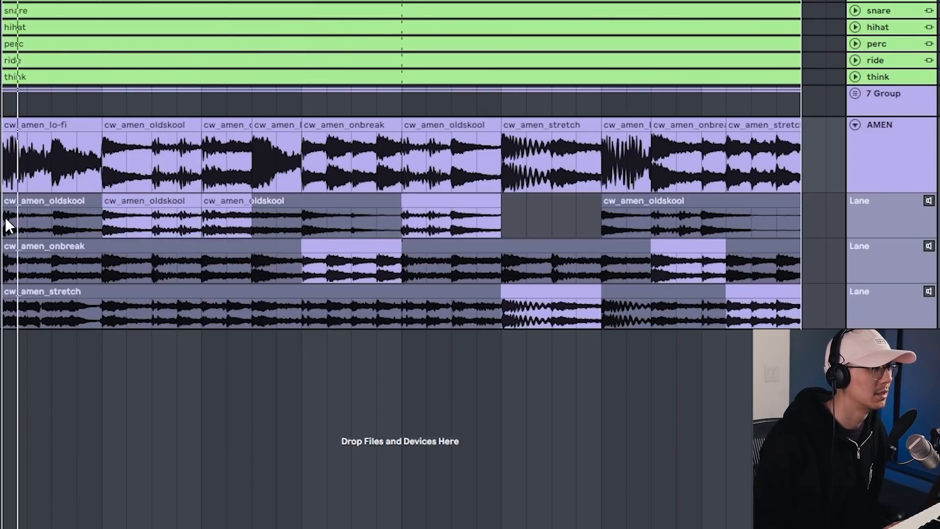
pyautogui.click(248, 203)
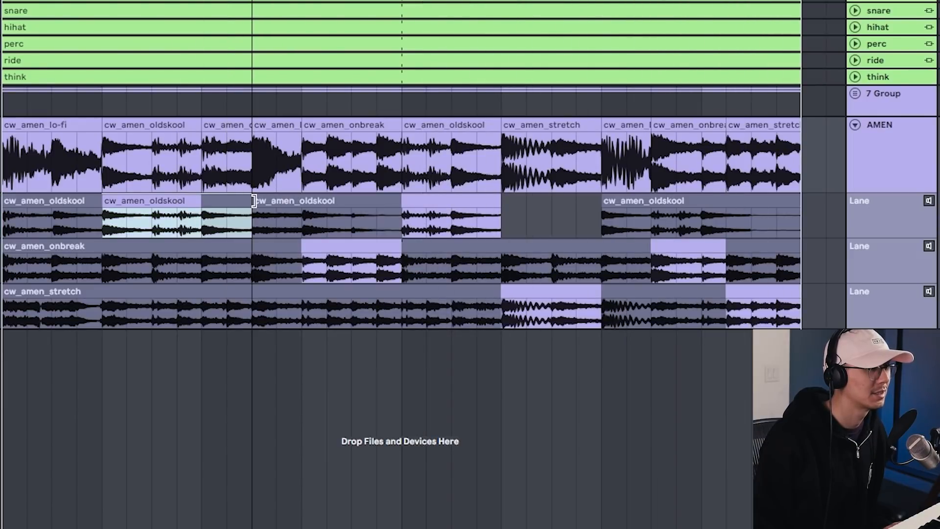
pyautogui.press('Return')
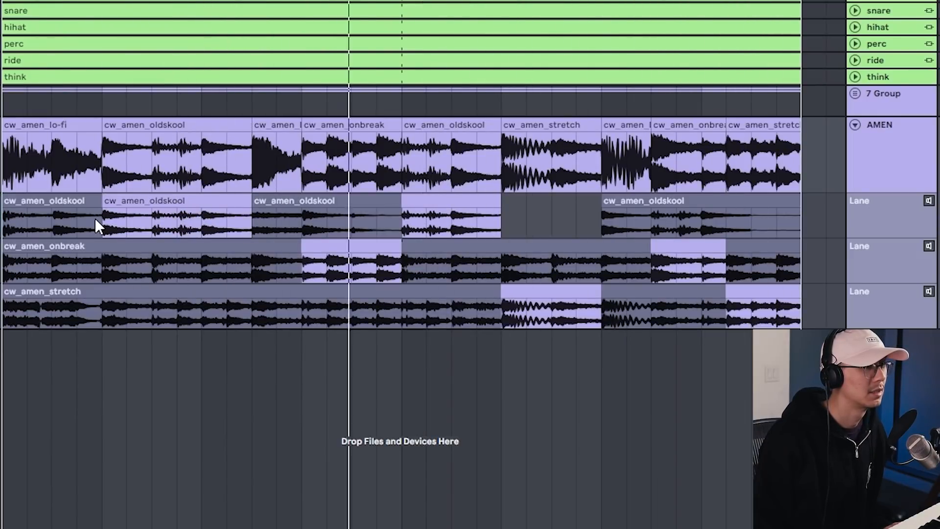
# Replace the main lane's 17.4 to 18 section with cw_amen_stretch and its 17 to 17.2 section with cw_amen_onbreak
pyautogui.click(314, 311)
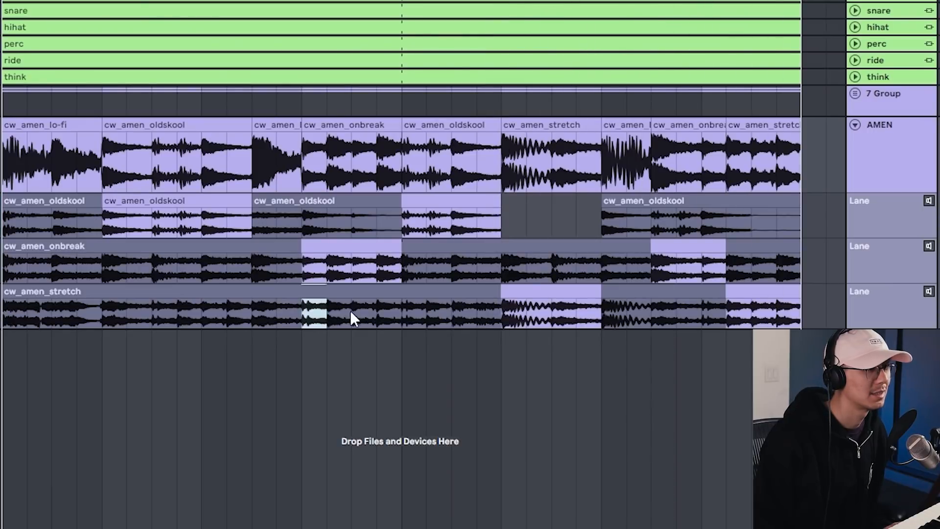
pyautogui.press('Return')
pyautogui.press('space')
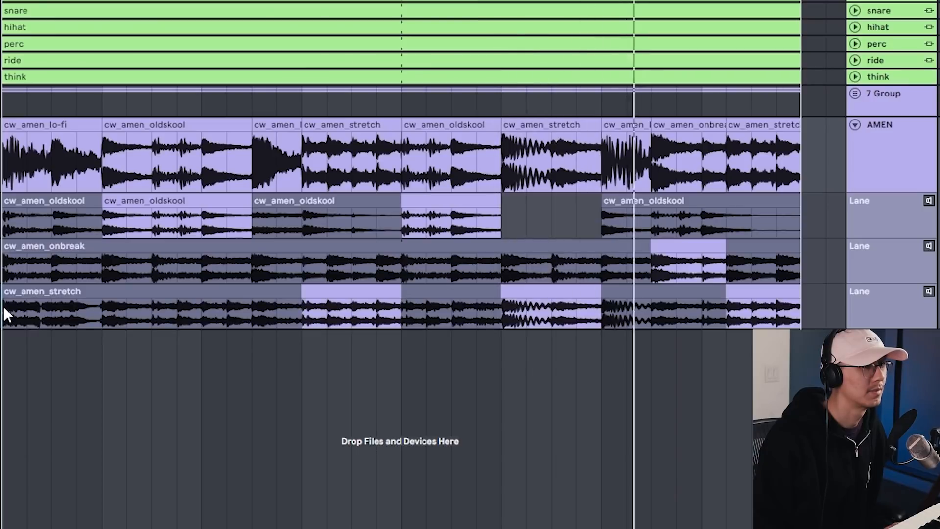
pyautogui.click(929, 246)
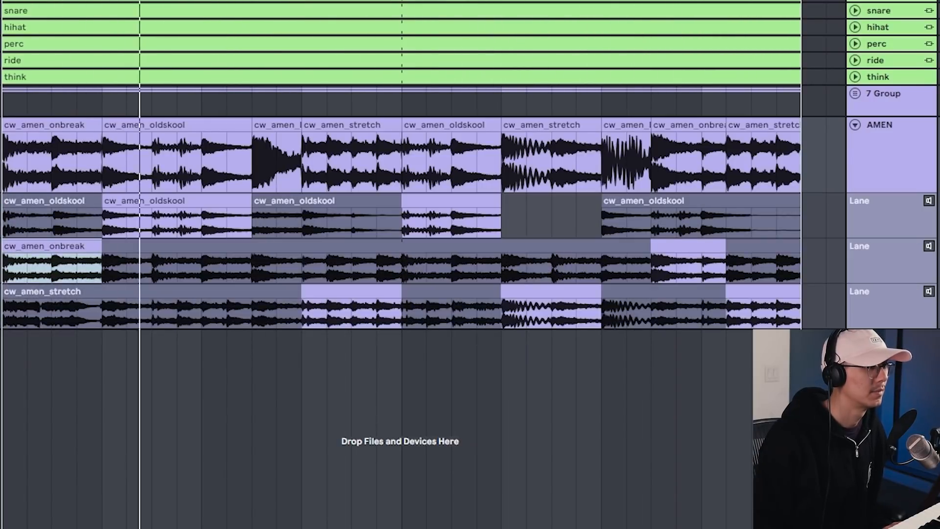
# Copy the opening cw_amen_onbreak slice to 17.2.3, 17.4 and 18 within its take lane and comp the copies into the main AMEN lane
pyautogui.moveTo(54, 246); pyautogui.dragTo(339, 244)
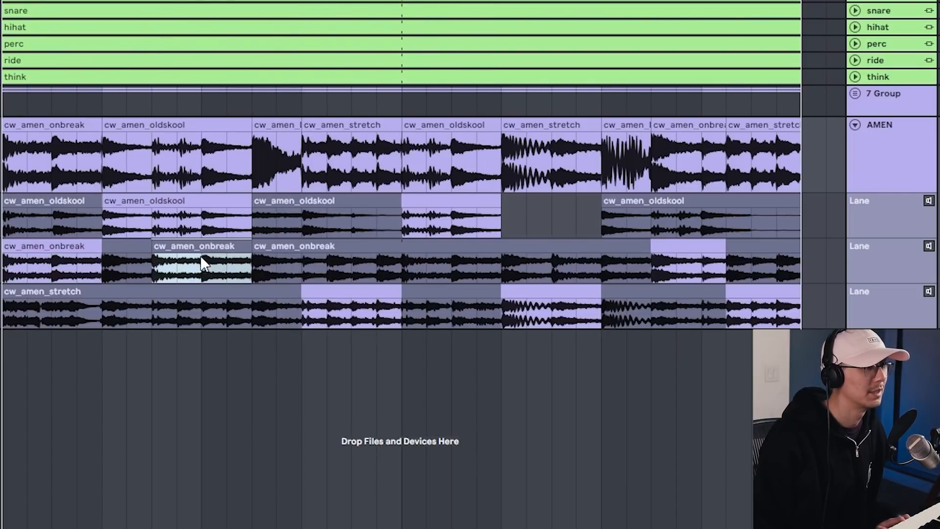
pyautogui.press('Return')
pyautogui.press('Return')
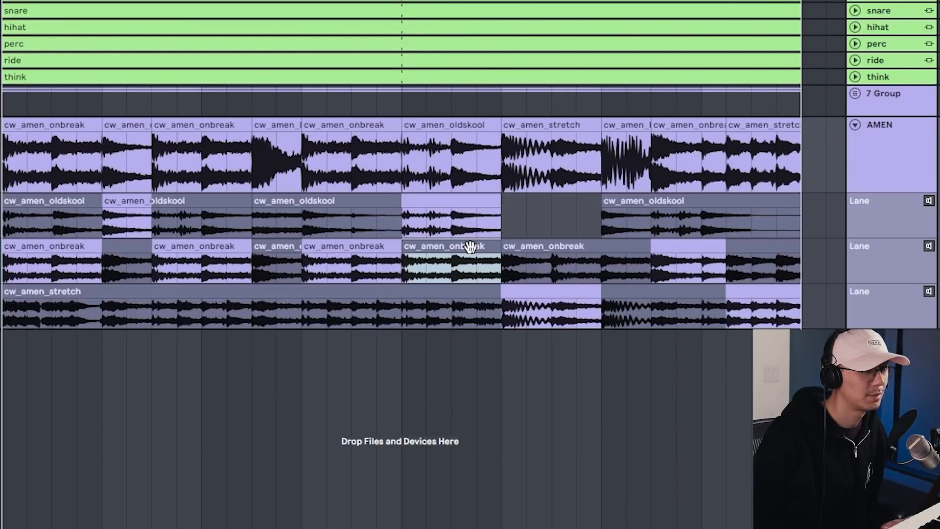
pyautogui.press('Return')
# Copy the cw_amen_onbreak slice to 18.2.3 in its lane and comp it, with cw_amen_stretch from 18.2 to 18.3, into the main lane
pyautogui.moveTo(472, 246); pyautogui.dragTo(621, 256)
pyautogui.press('Return')
pyautogui.moveTo(601, 315); pyautogui.dragTo(502, 316)
pyautogui.press('Return')
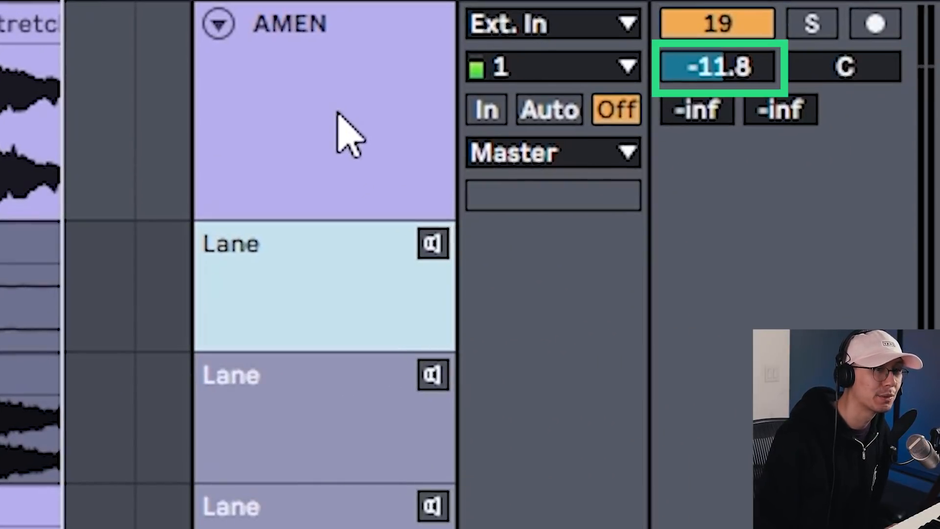
# Set the gain of the cw_amen_onbreak take slice at 17.2.3 to 2.63 dB
pyautogui.click(896, 156)
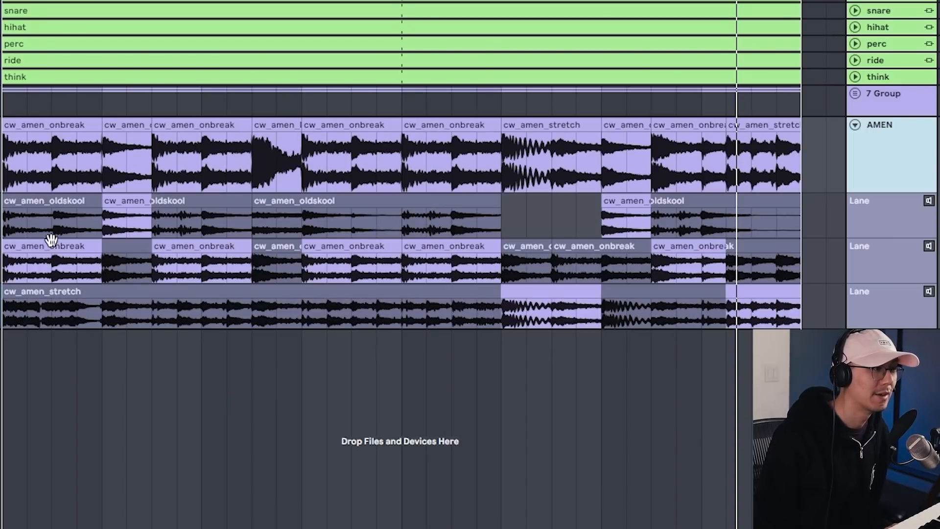
pyautogui.click(51, 249)
pyautogui.doubleClick(51, 249)
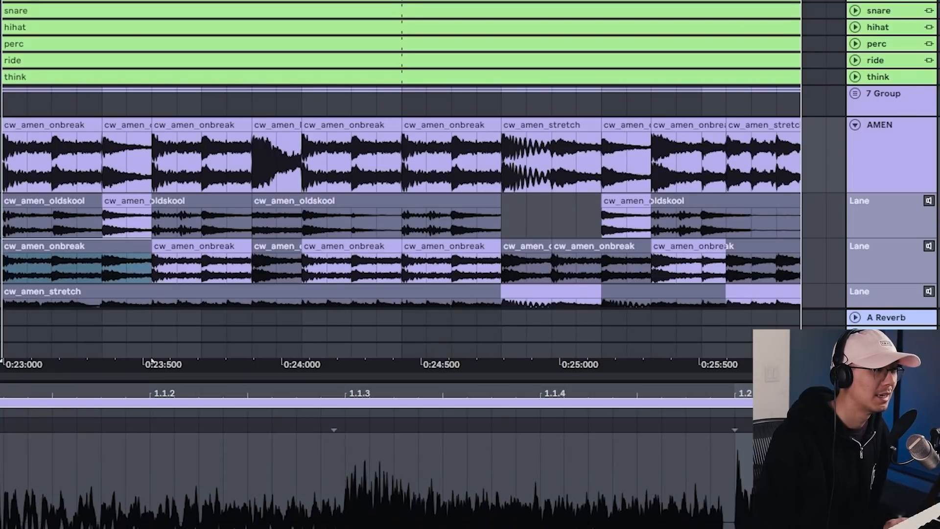
pyautogui.hotkey('ctrl', 'alt', 'l')
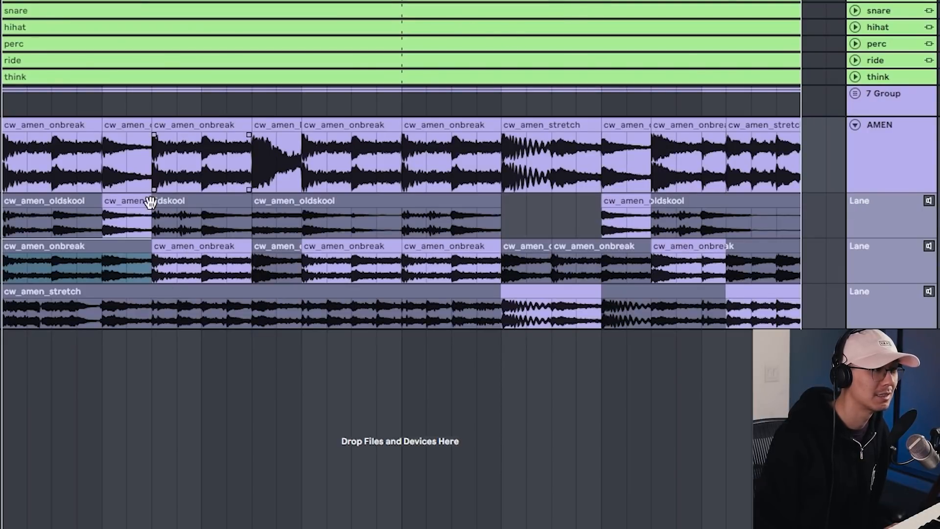
pyautogui.click(212, 247)
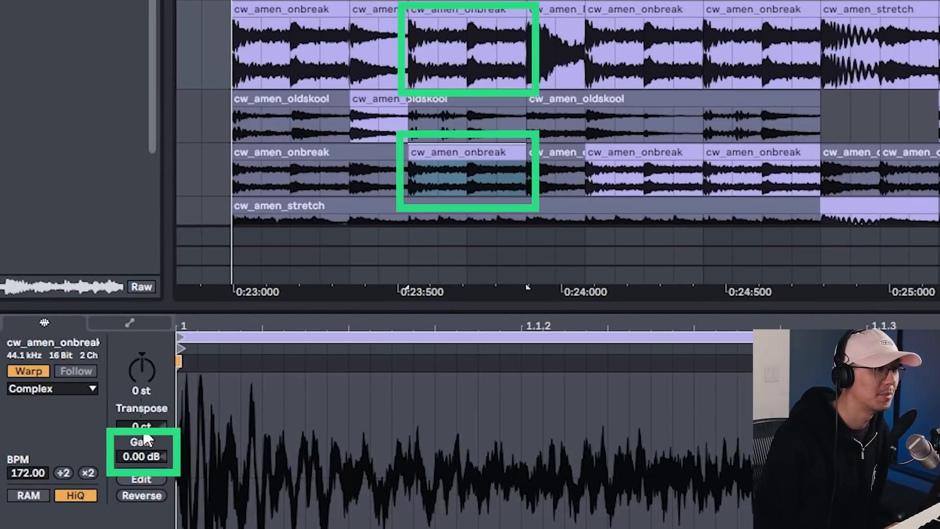
pyautogui.click(142, 427)
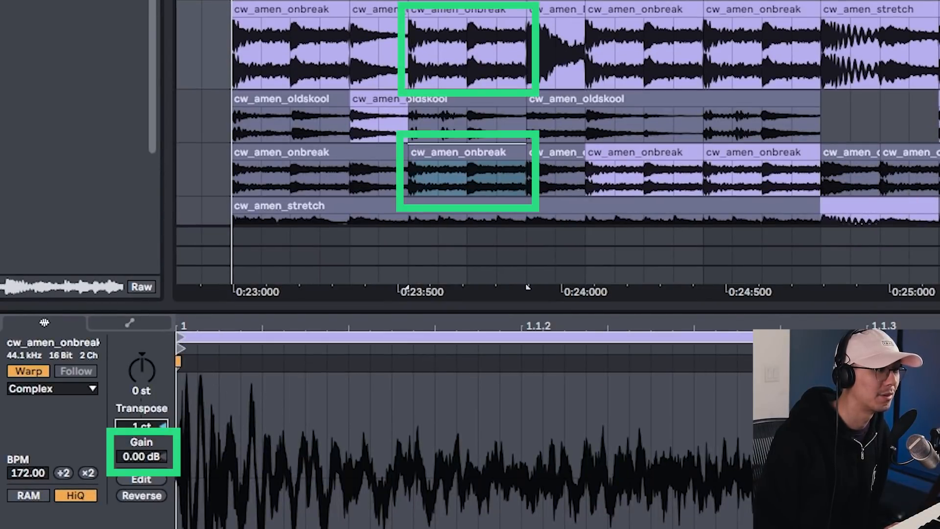
pyautogui.moveTo(142, 456); pyautogui.dragTo(142, 447)
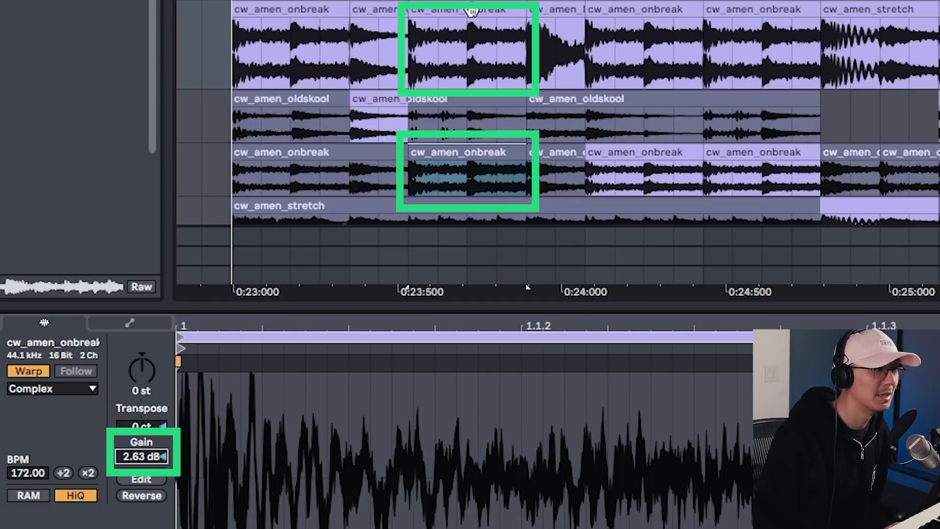
pyautogui.click(461, 154)
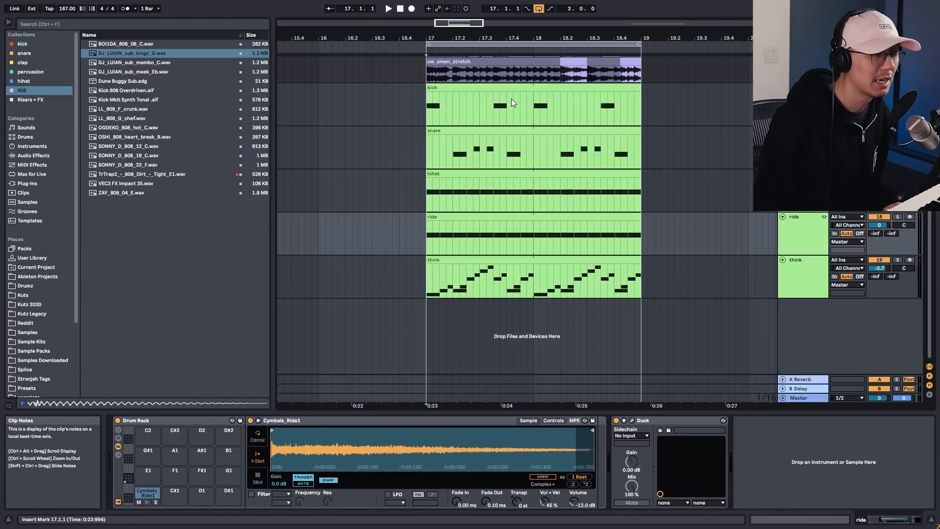
# Play the break loop and listen to its layers, soloing the kick, snare, ride and think tracks in turn
pyautogui.press('space')
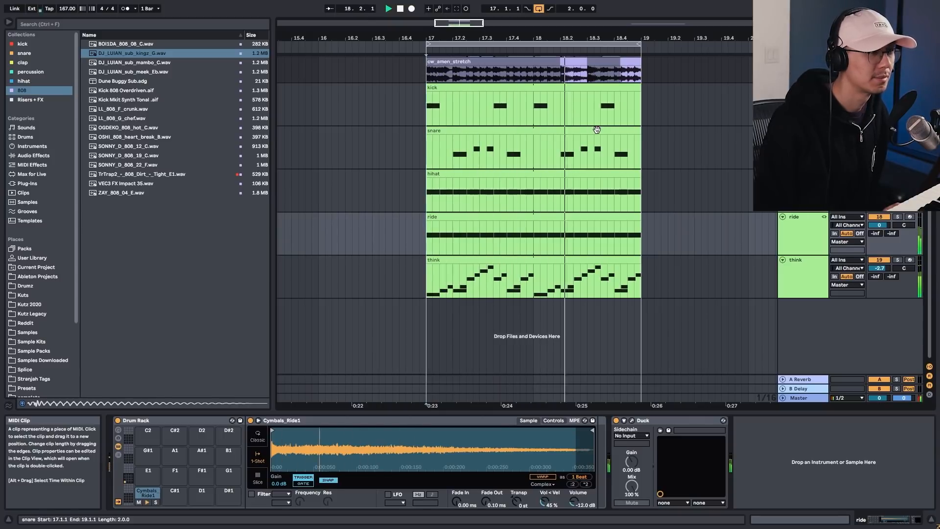
pyautogui.press('space')
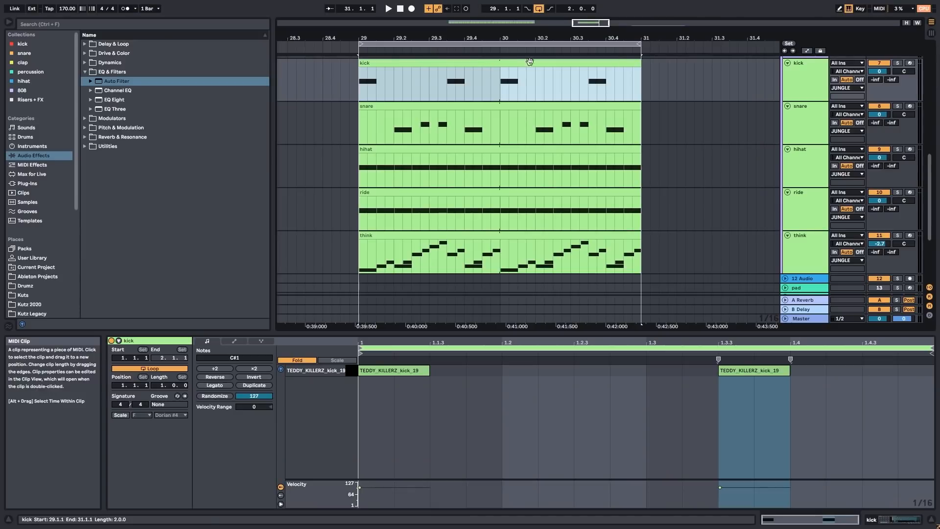
pyautogui.click(898, 63)
pyautogui.press('space')
pyautogui.click(898, 106)
pyautogui.click(578, 106)
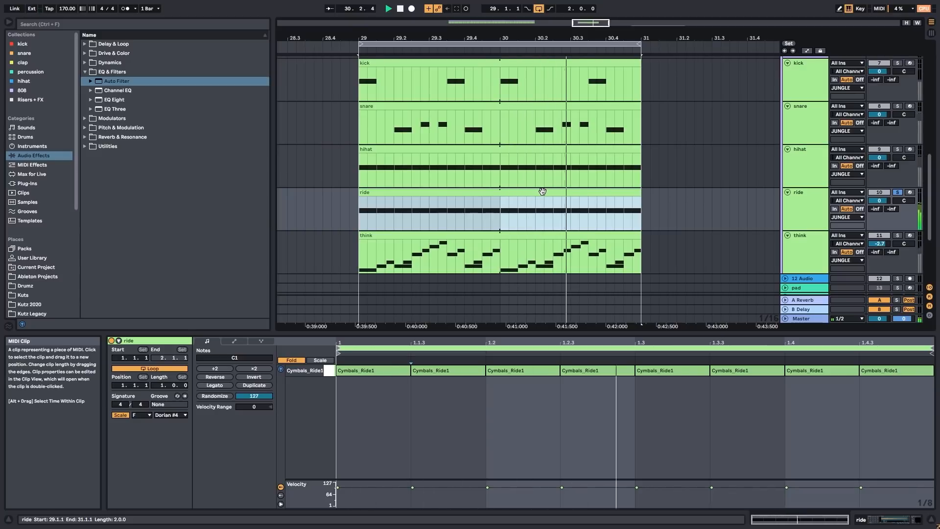
pyautogui.click(463, 237)
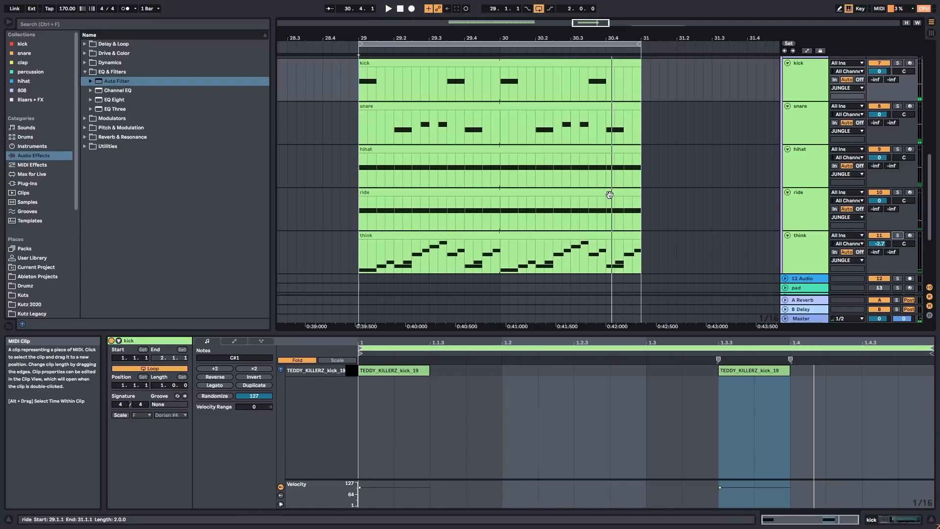
pyautogui.press('space')
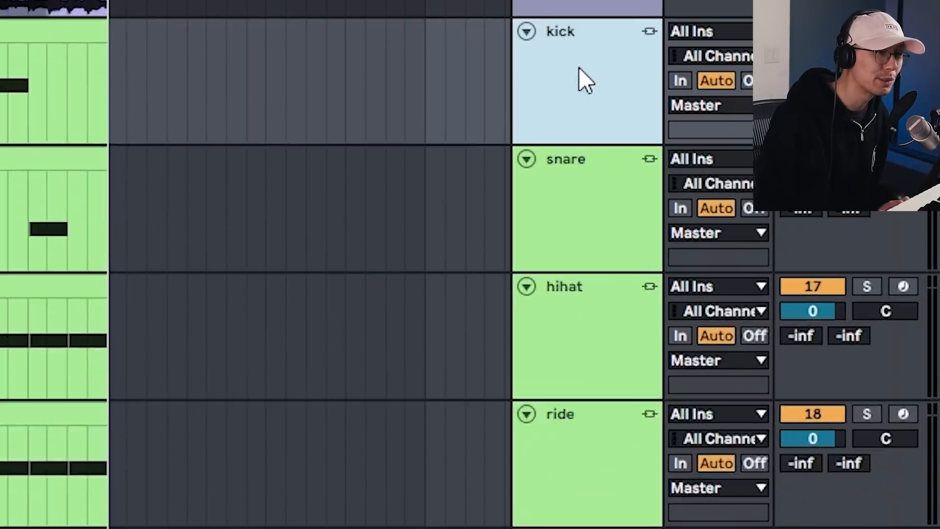
# Link the kick, snare, hihat, ride and think tracks so their clips are edited together
pyautogui.hotkey('ctrl', 'a')
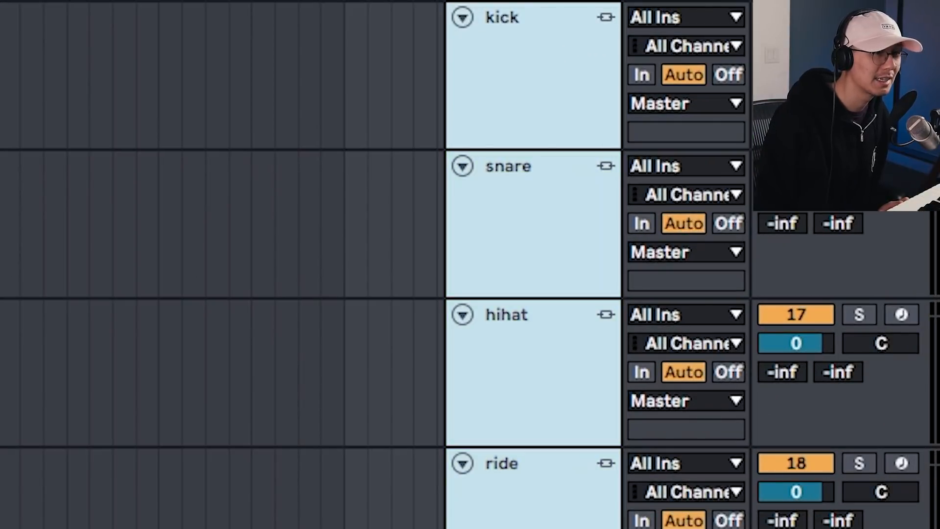
pyautogui.rightClick(546, 110)
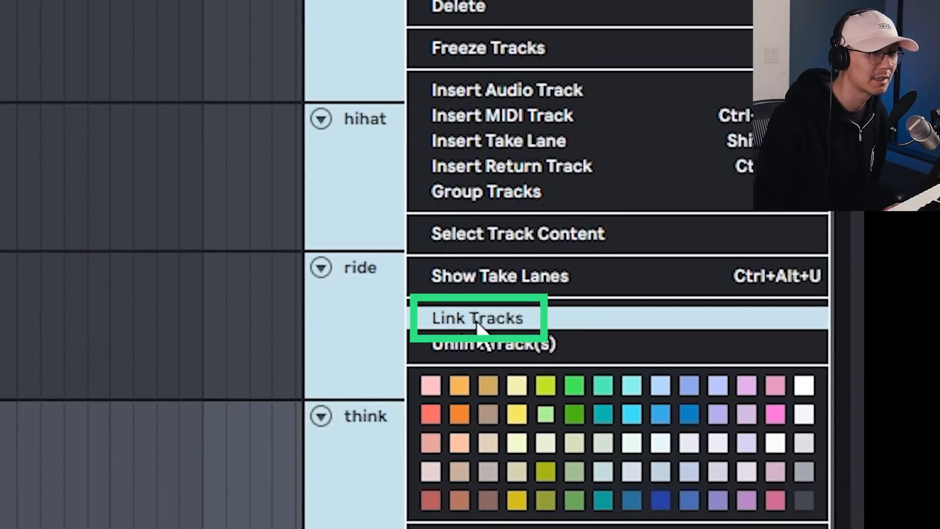
pyautogui.click(617, 514)
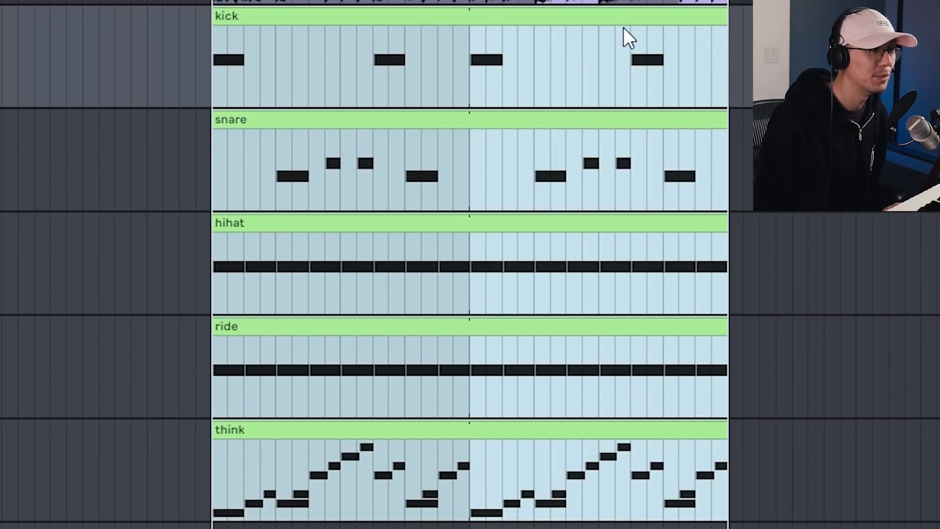
pyautogui.moveTo(718, 14); pyautogui.dragTo(724, 33)
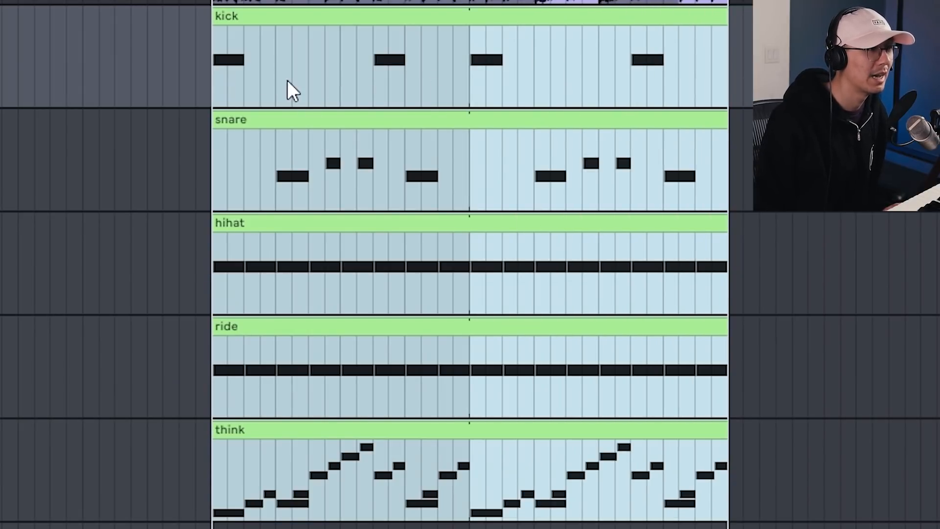
pyautogui.click(276, 36)
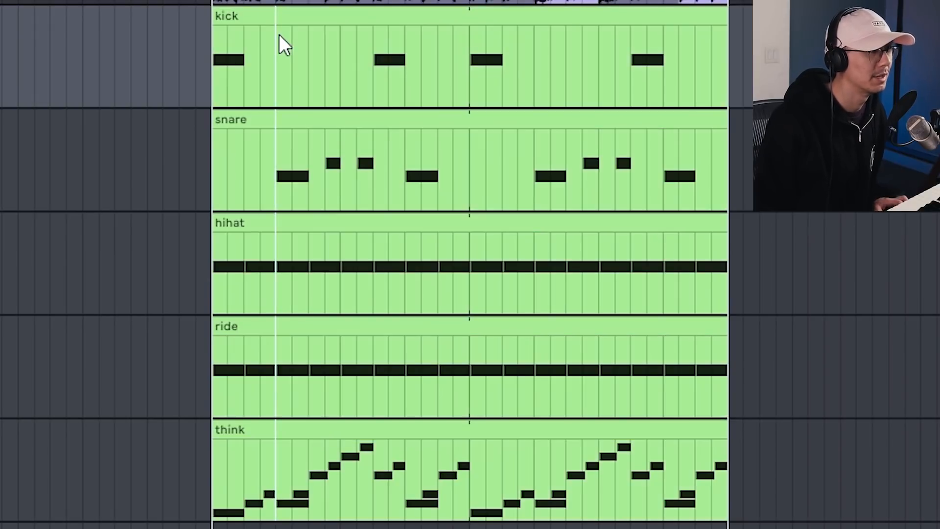
# Duplicate the first beat, 17 to 17.2, across the linked drum tracks, shifting the remaining clips to start at 17.3
pyautogui.moveTo(277, 38); pyautogui.dragTo(215, 36)
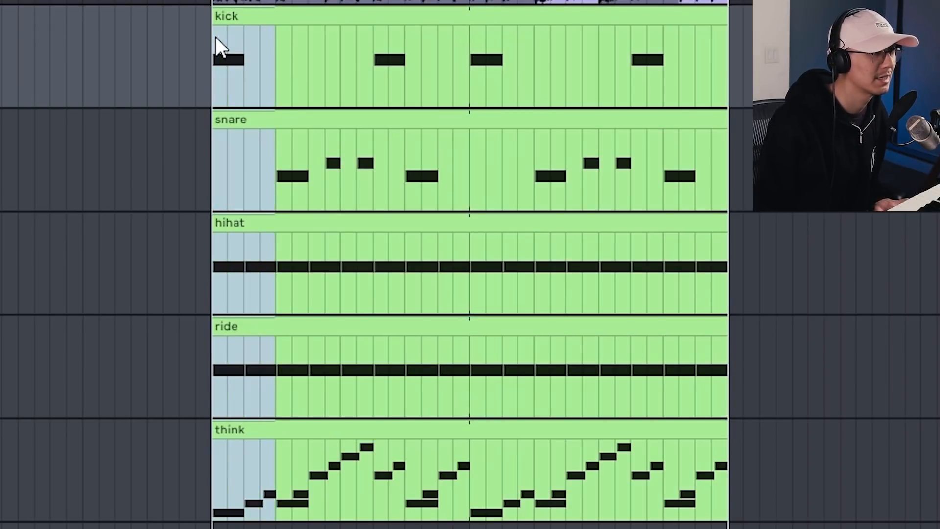
pyautogui.hotkey('ctrl', 'd')
pyautogui.moveTo(277, 69); pyautogui.dragTo(381, 19)
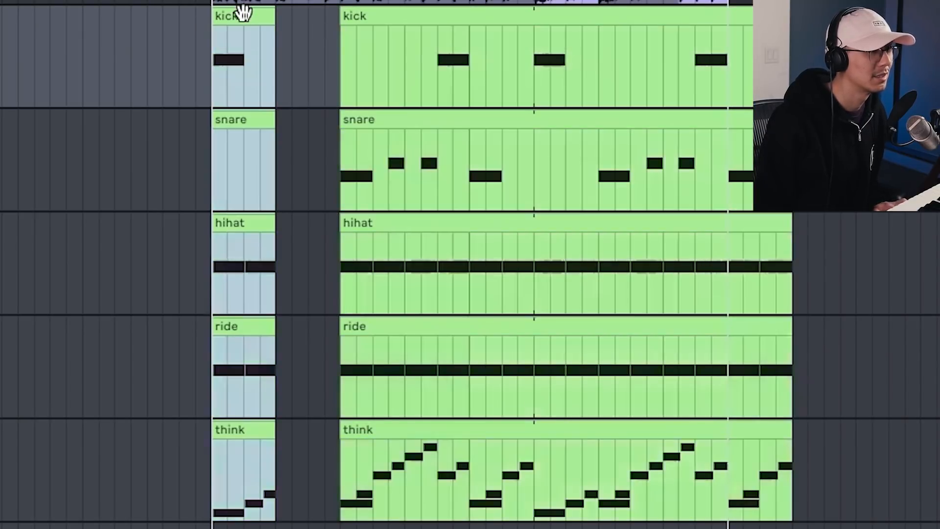
pyautogui.hotkey('ctrl', 'd')
# Repeat the 17.3 to 17.4.3 section across the linked drum tracks up to 19 and delete the excess clips past 19
pyautogui.moveTo(342, 77); pyautogui.dragTo(437, 66)
pyautogui.hotkey('ctrl', 'd')
pyautogui.moveTo(475, 16); pyautogui.dragTo(671, 19)
pyautogui.click(205, 167)
pyautogui.press('space')
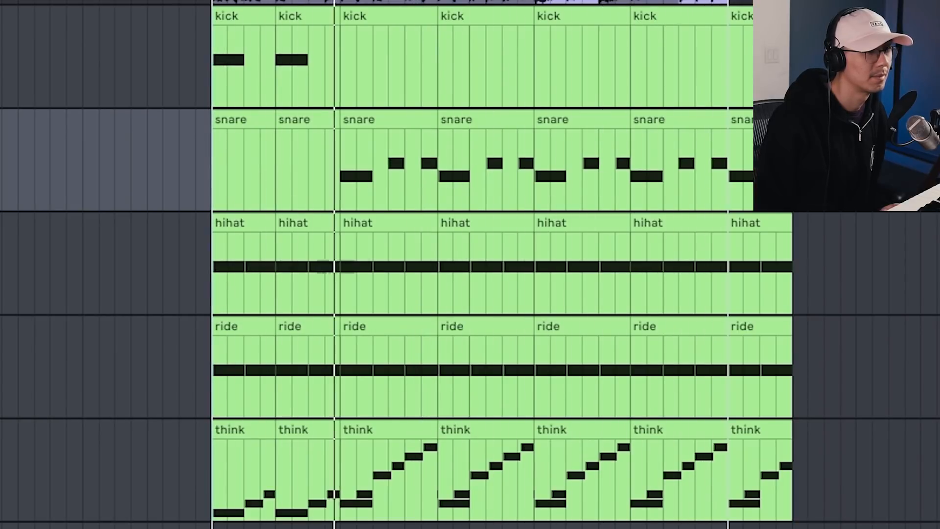
pyautogui.click(768, 17)
pyautogui.press('Delete')
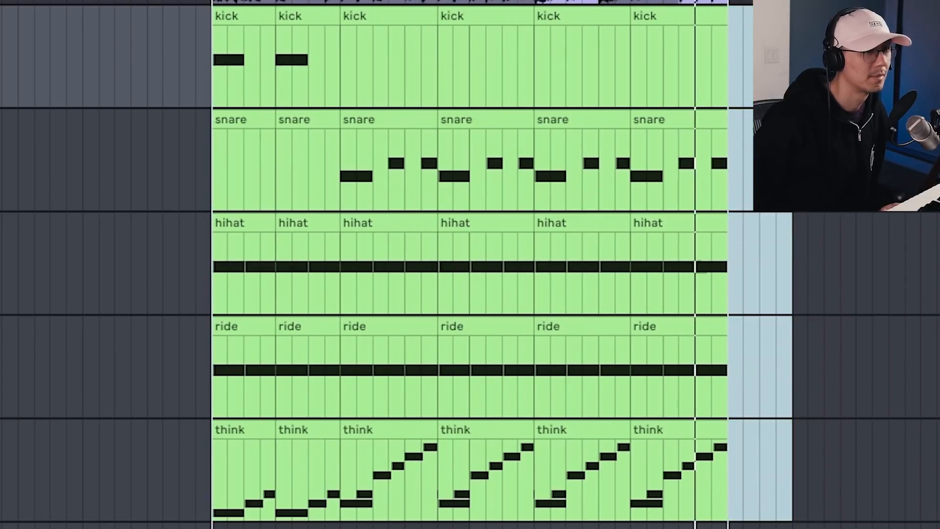
# Copy the 18.3.3 to 18.4 slice of the linked drum tracks to 18.3 and 18.4.3, and play the loop
pyautogui.moveTo(660, 175); pyautogui.dragTo(629, 179)
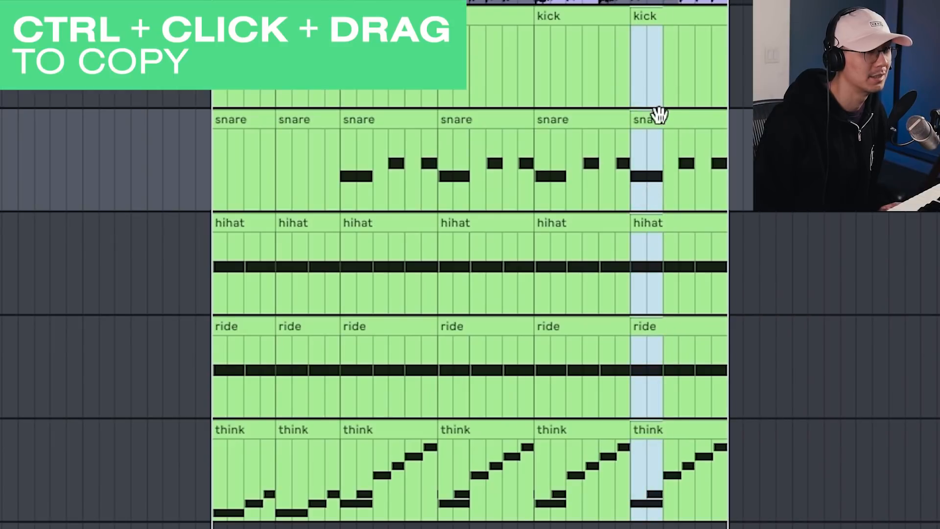
pyautogui.moveTo(653, 119); pyautogui.dragTo(623, 118)
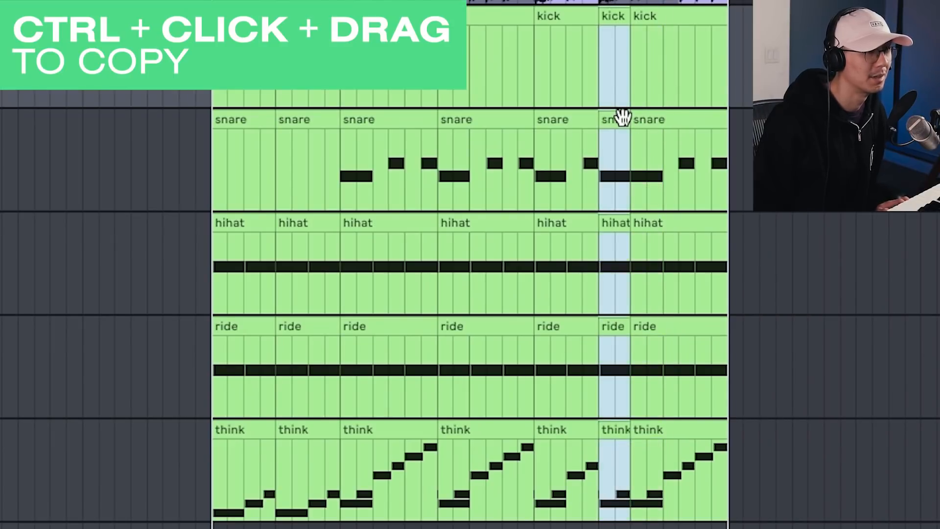
pyautogui.click(219, 182)
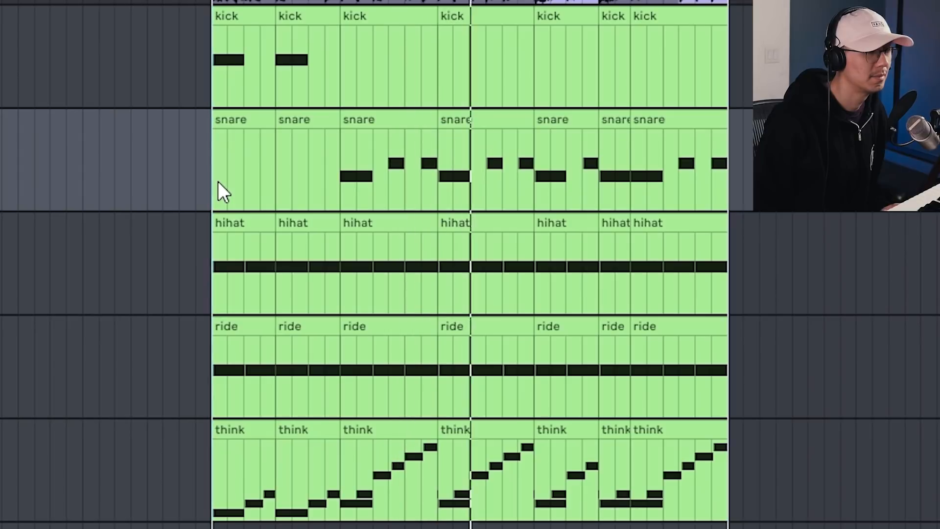
pyautogui.click(646, 220)
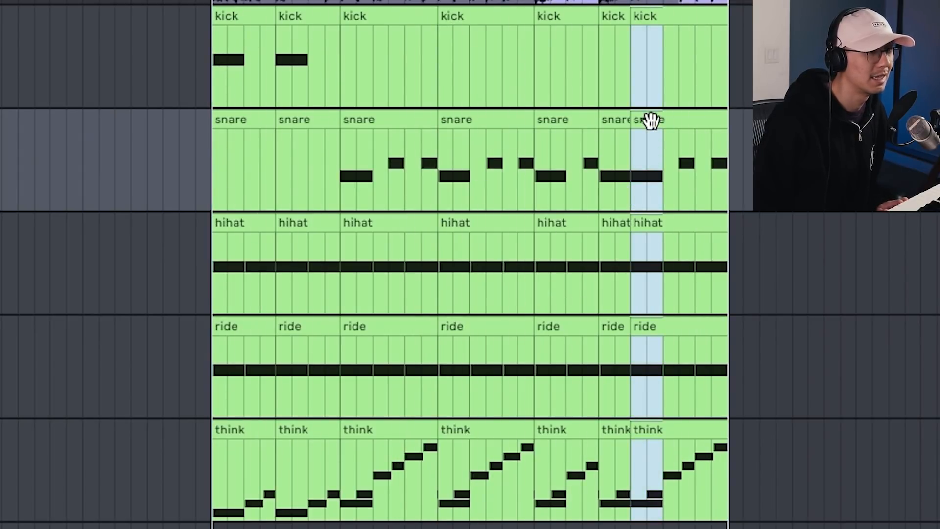
pyautogui.moveTo(645, 119); pyautogui.dragTo(710, 126)
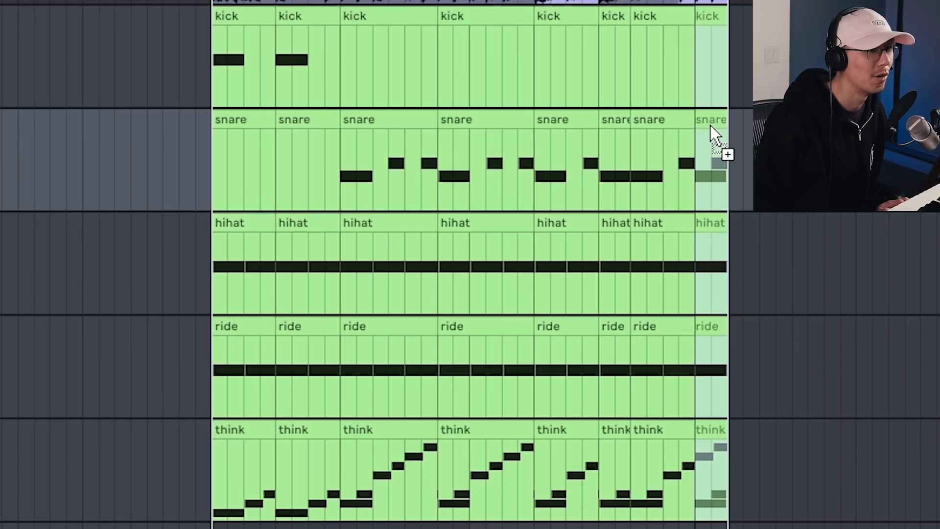
pyautogui.moveTo(711, 126); pyautogui.dragTo(710, 125)
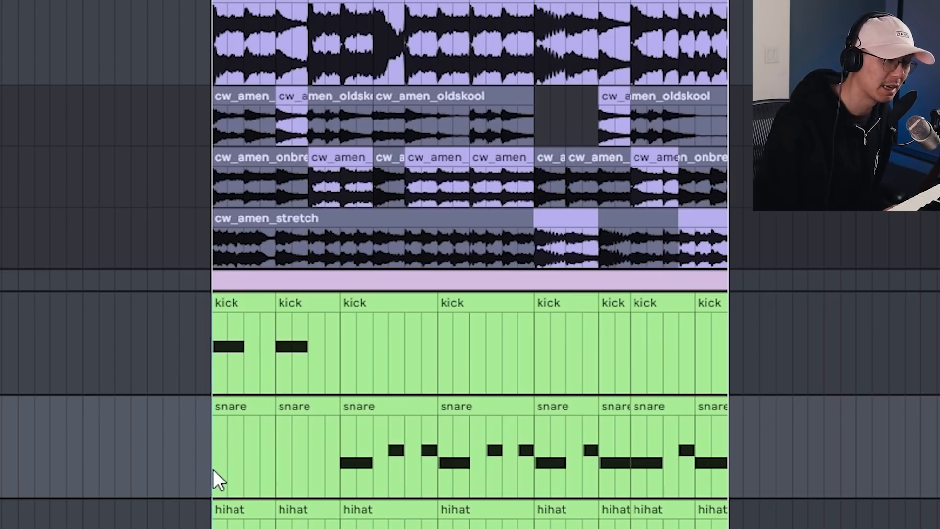
pyautogui.press('space')
# Look through the MIDI clip's notes, envelopes and MPE settings
pyautogui.scroll(-5, 213, 470)
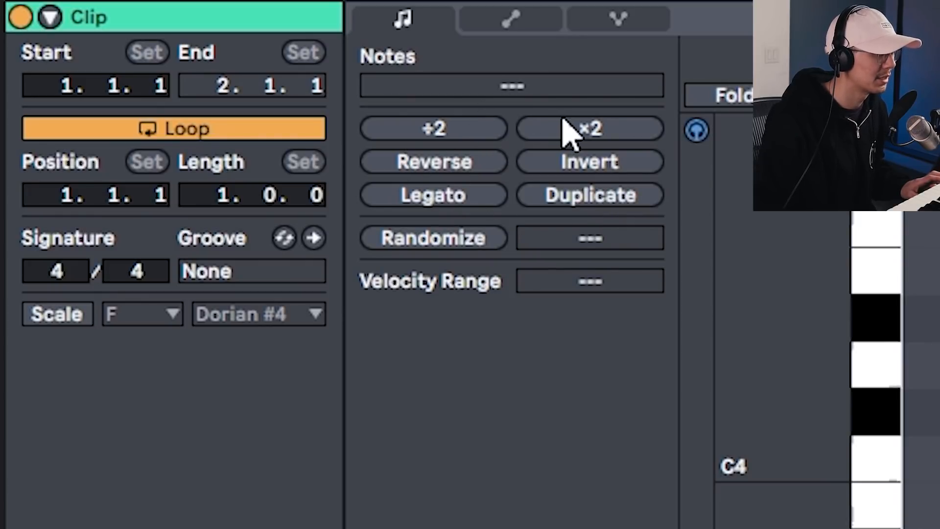
pyautogui.click(514, 27)
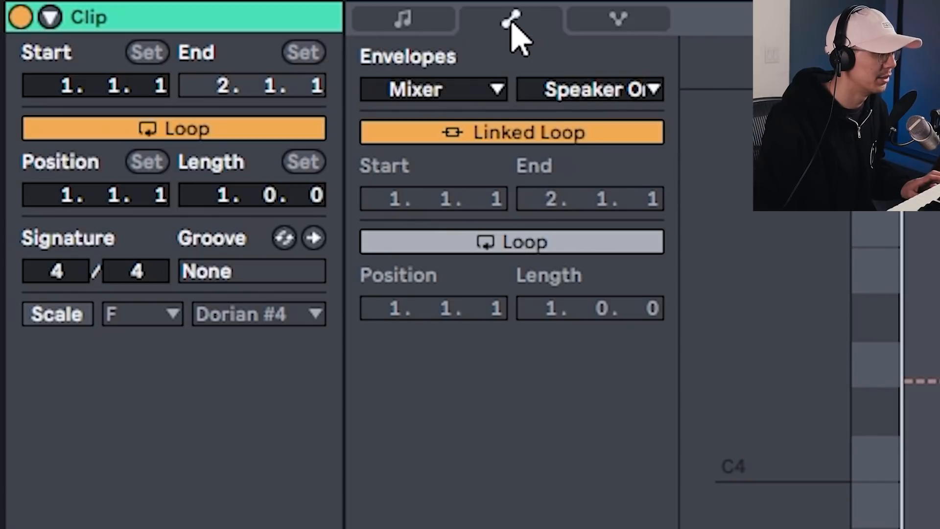
pyautogui.click(602, 25)
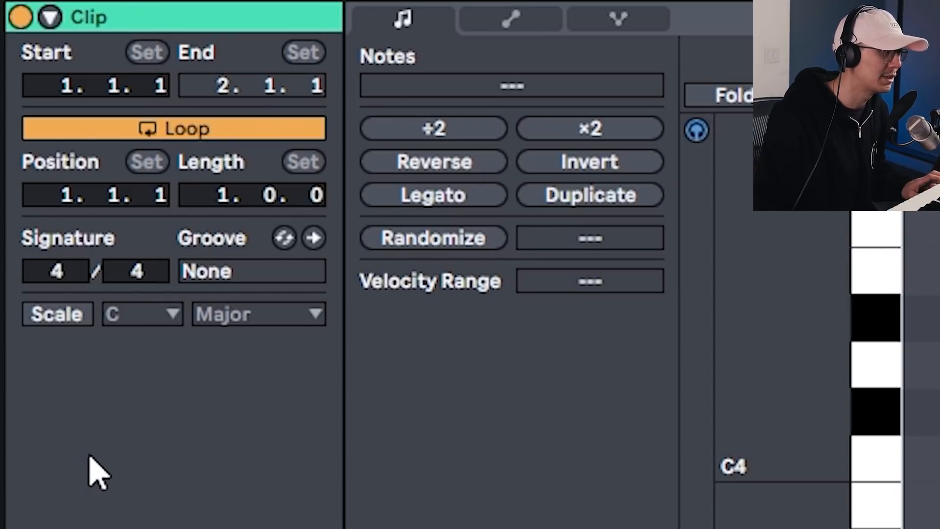
# Set the MIDI clip's scale to F Dorian #4 and turn the scale on for the clip
pyautogui.click(165, 319)
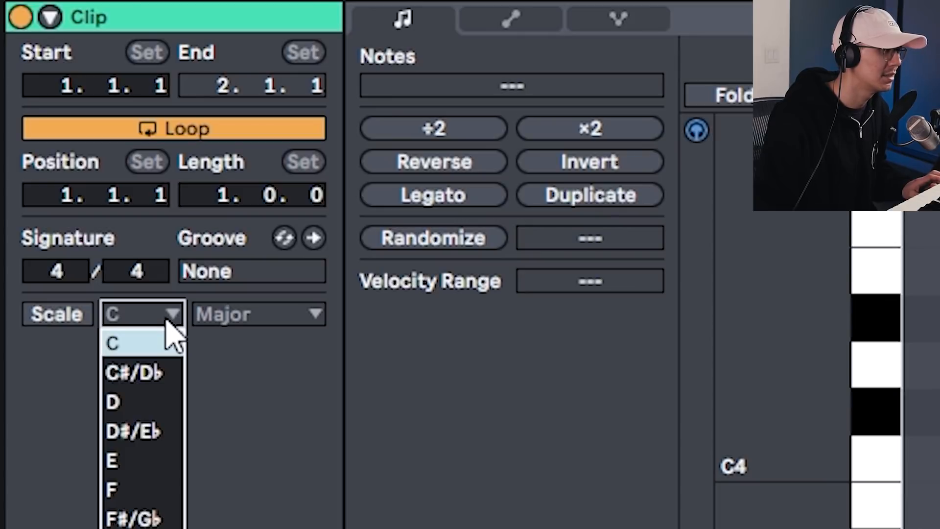
pyautogui.click(147, 492)
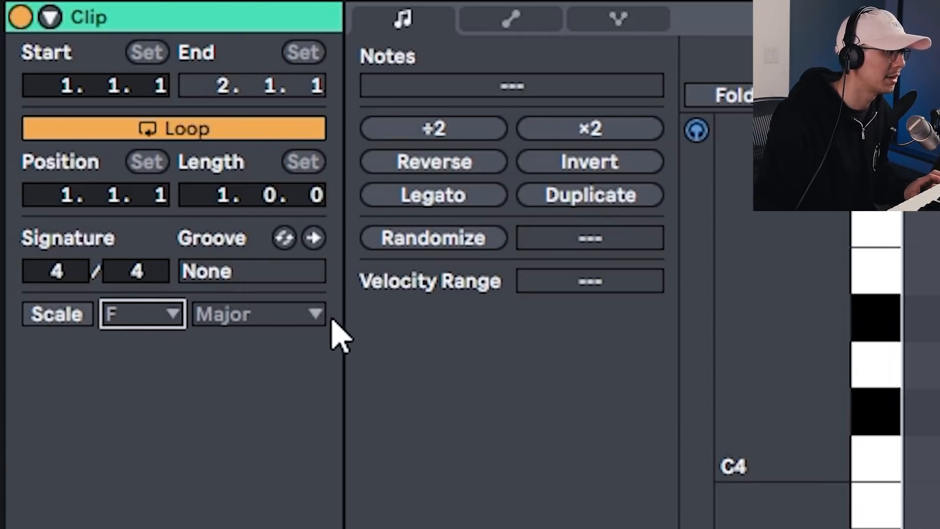
pyautogui.click(316, 318)
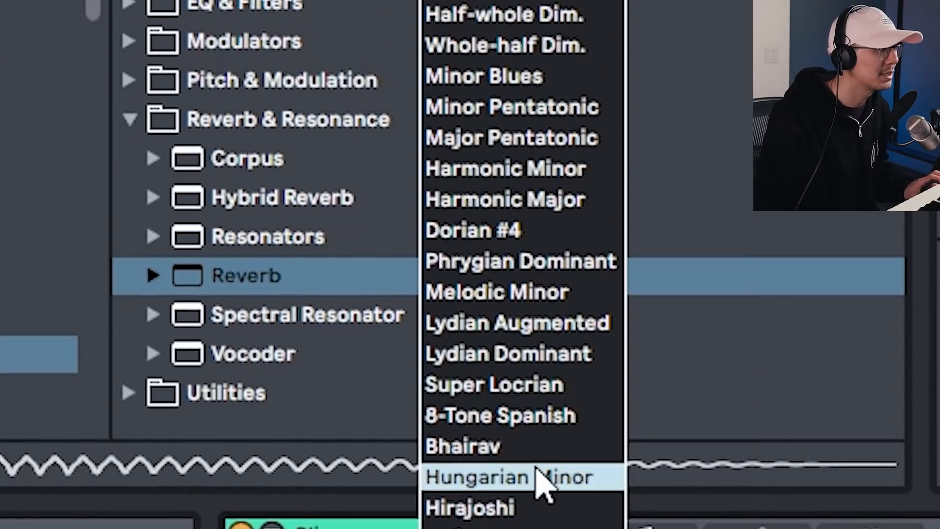
pyautogui.click(512, 244)
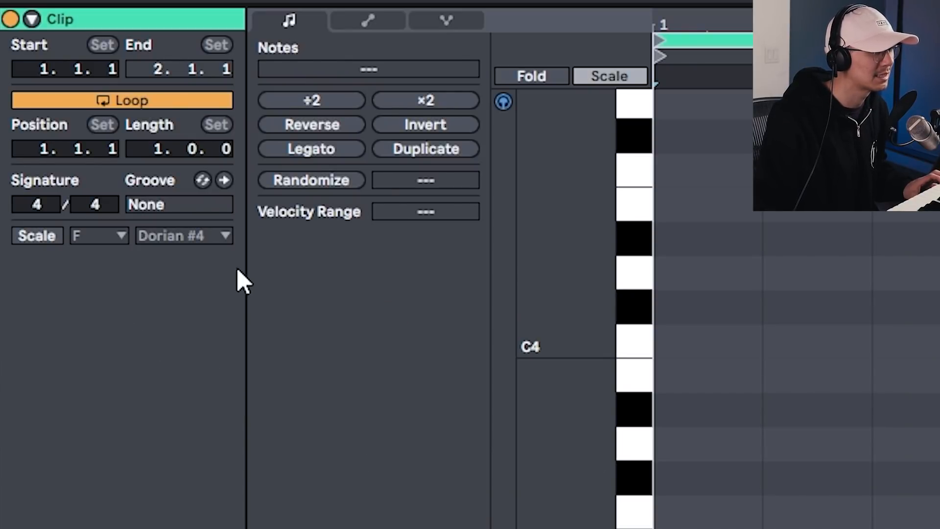
pyautogui.click(43, 240)
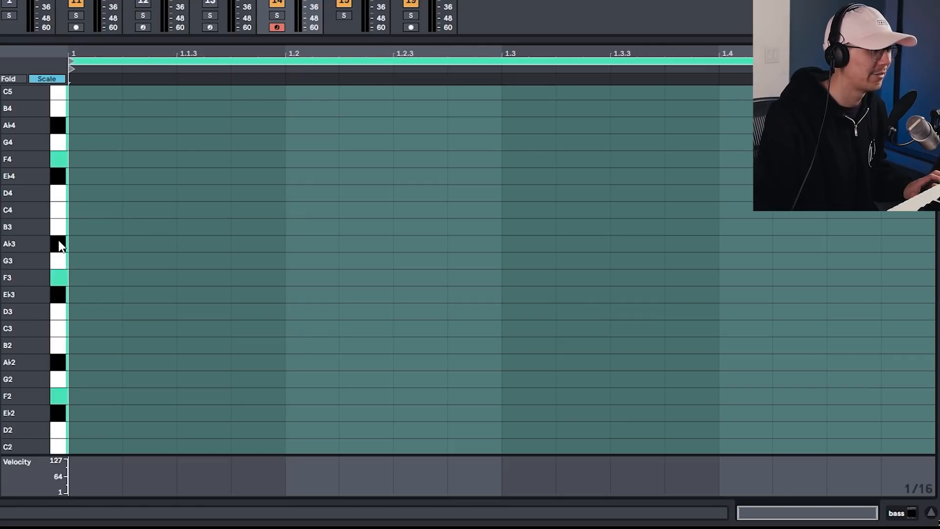
# Audition scale notes F3, G3 and C4 on the bass clip's piano roll and go down to the lowest octaves
pyautogui.click(58, 280)
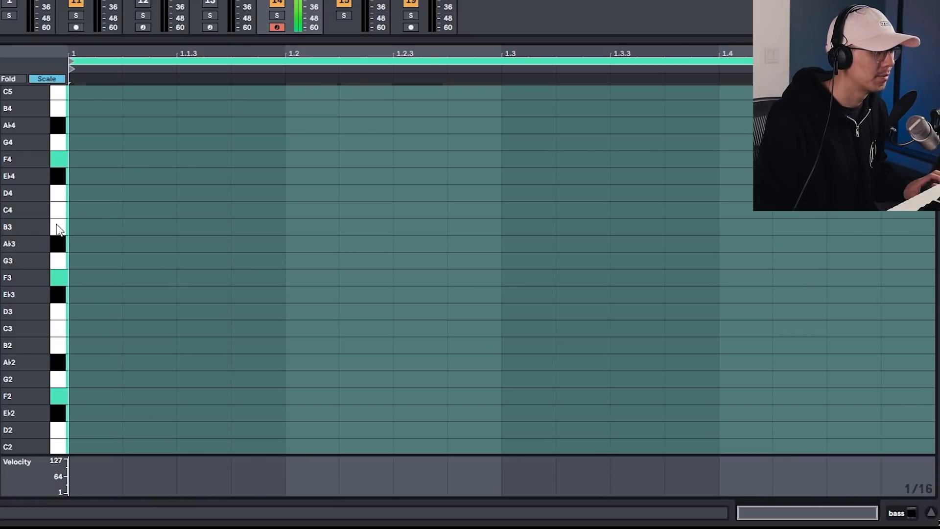
pyautogui.click(57, 259)
pyautogui.click(57, 209)
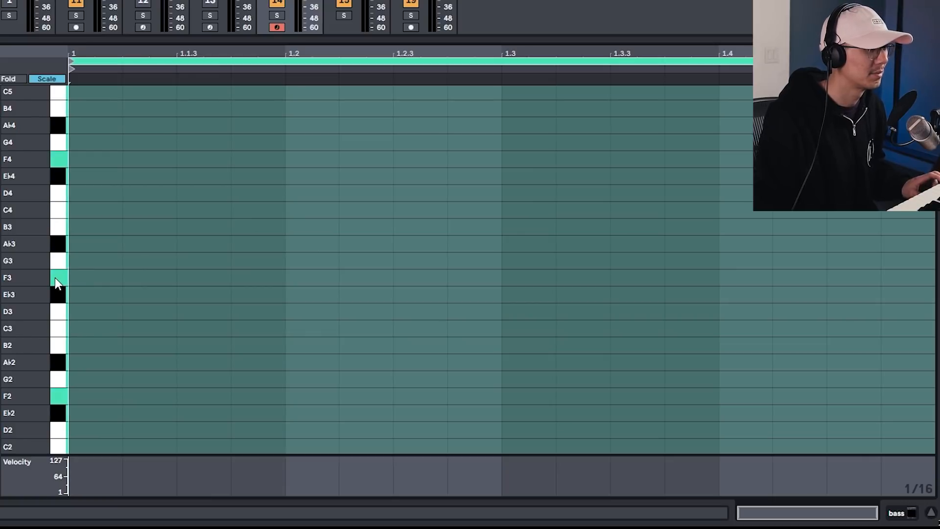
pyautogui.scroll(-3, 162, 283)
pyautogui.scroll(-5, 162, 283)
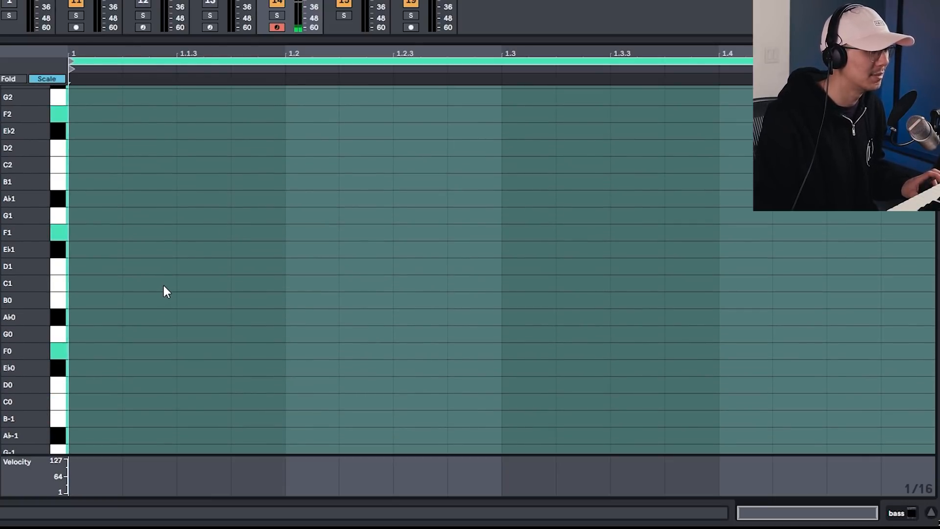
# Unfold the Beatshaker group and launch the Beat Shake UKG 1 and Beat Shake UKG 2 clips on the UKG1 track
pyautogui.click(343, 5)
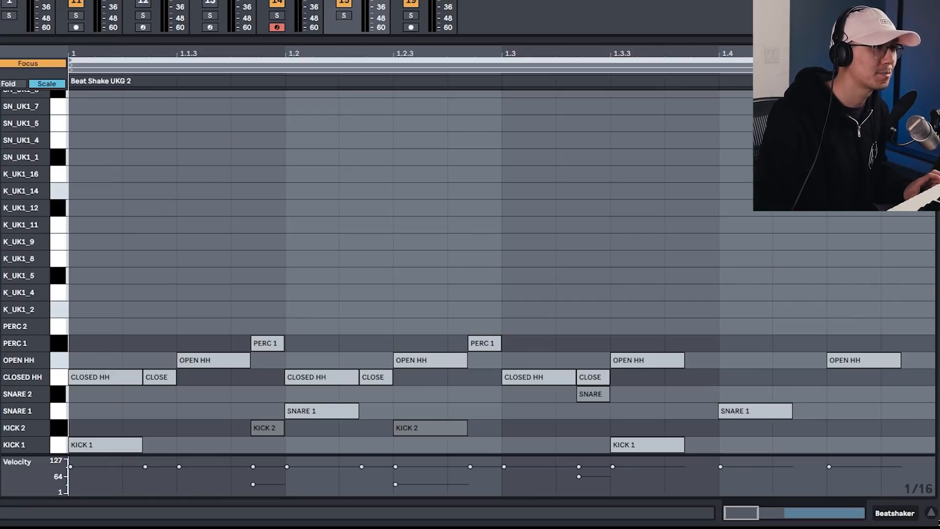
pyautogui.press('u')
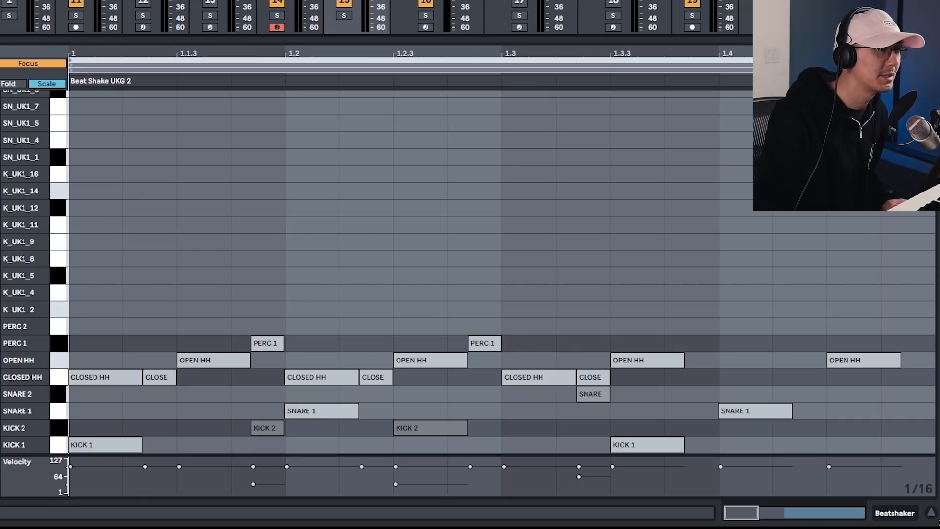
pyautogui.click(426, 3)
pyautogui.doubleClick(344, 26)
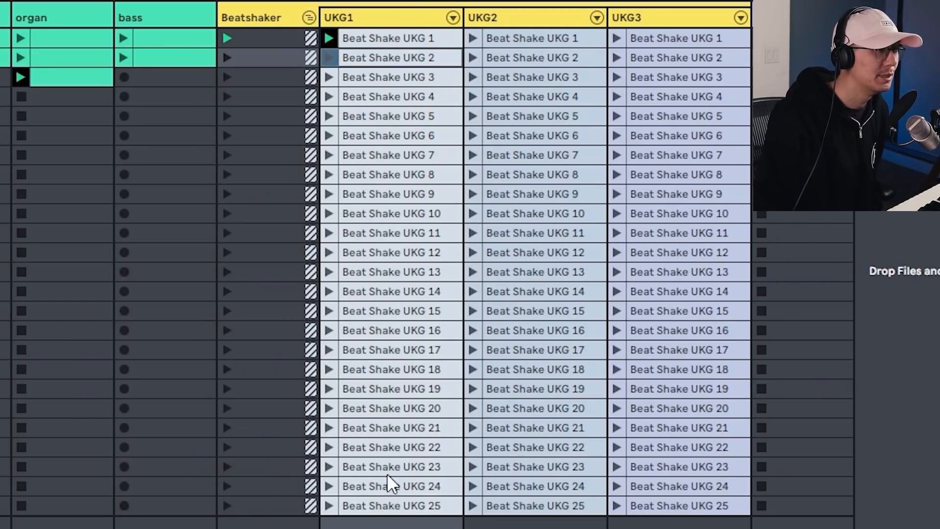
pyautogui.click(332, 39)
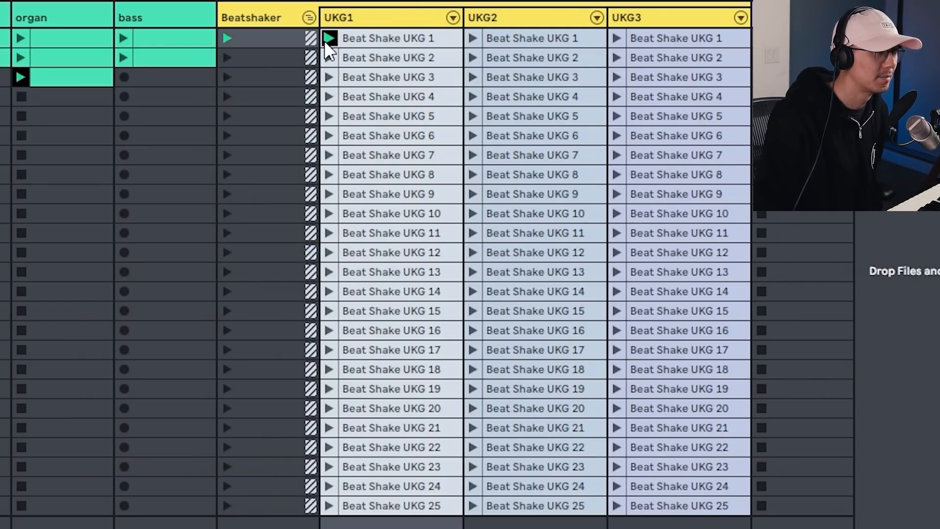
pyautogui.click(327, 58)
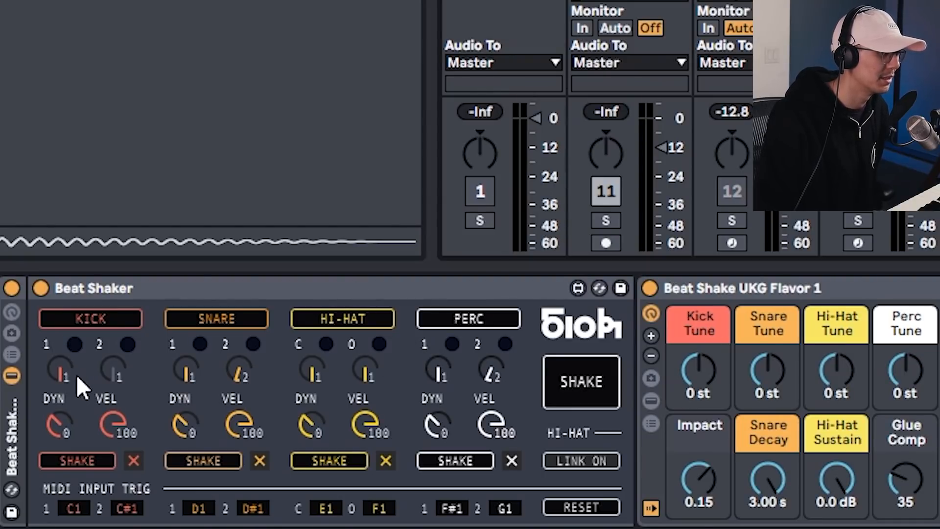
# In Beat Shaker, set kick 1 to 11 and snare 1 to 14, change the linked hi-hats, and launch the Beat Shake UKG 7 clip
pyautogui.moveTo(66, 371)
pyautogui.mouseDown()
pyautogui.moveTo(65, 361)
pyautogui.moveTo(64, 370)
pyautogui.mouseUp()
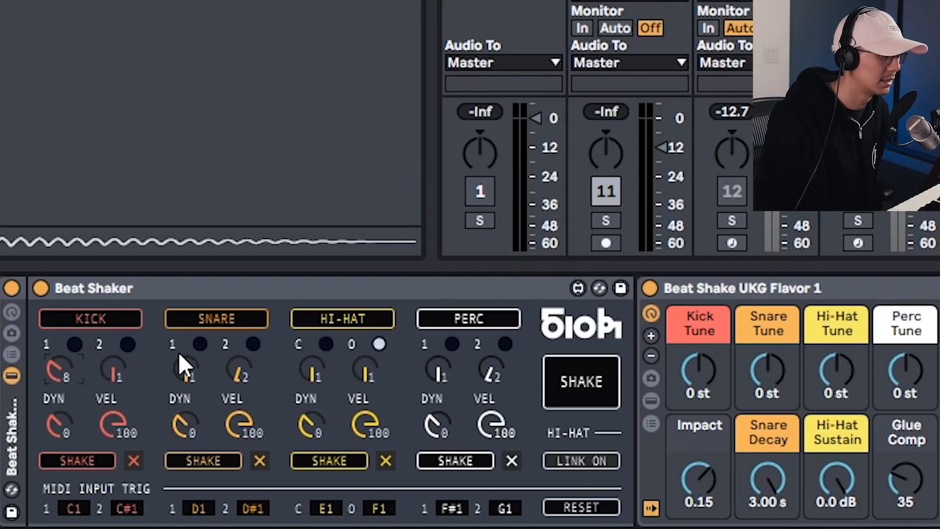
pyautogui.moveTo(73, 367); pyautogui.dragTo(73, 361)
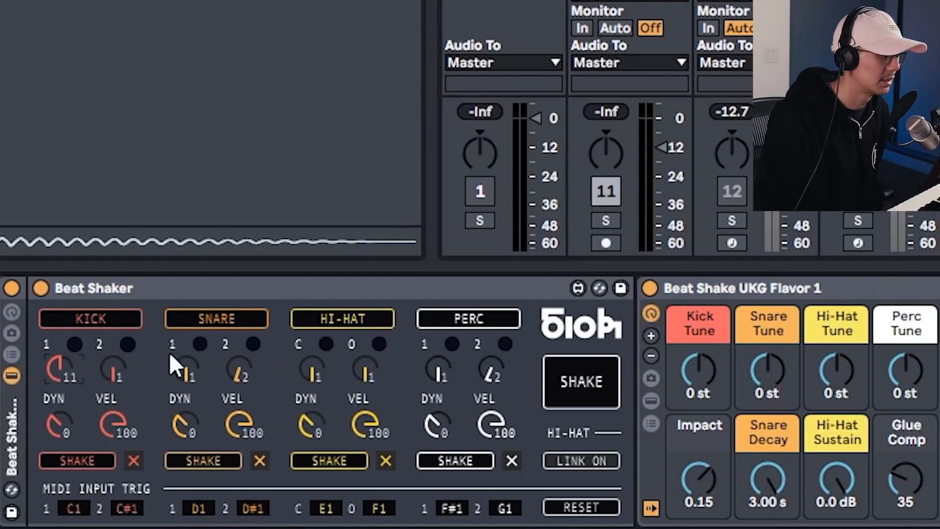
pyautogui.moveTo(190, 364); pyautogui.dragTo(190, 356)
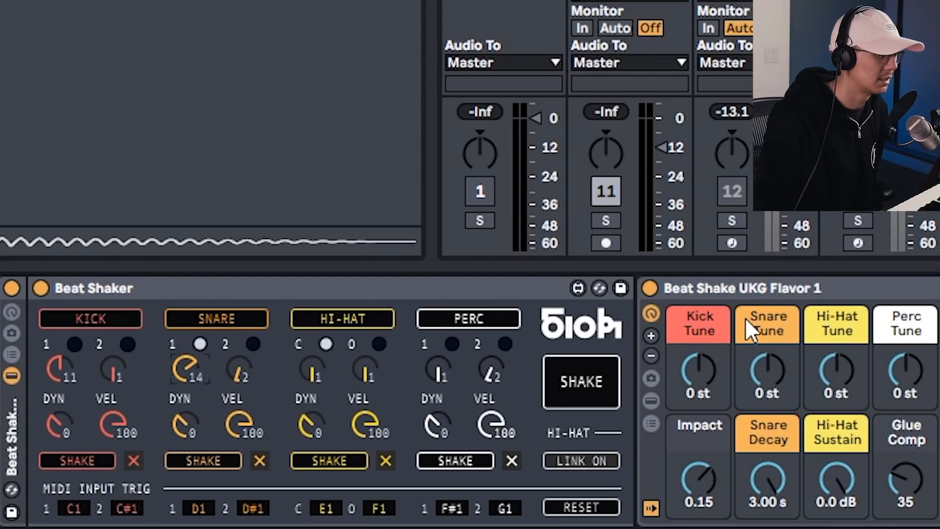
pyautogui.moveTo(311, 373); pyautogui.dragTo(302, 312)
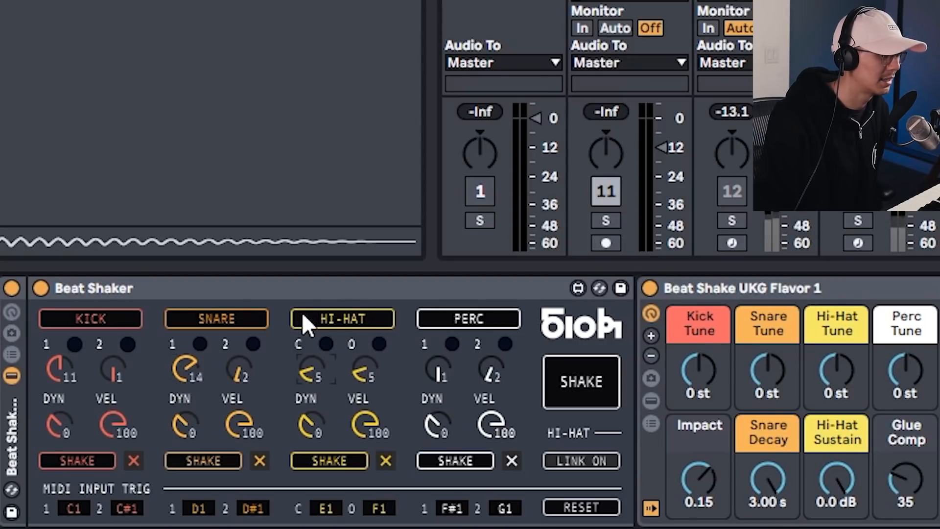
pyautogui.moveTo(311, 370); pyautogui.dragTo(311, 376)
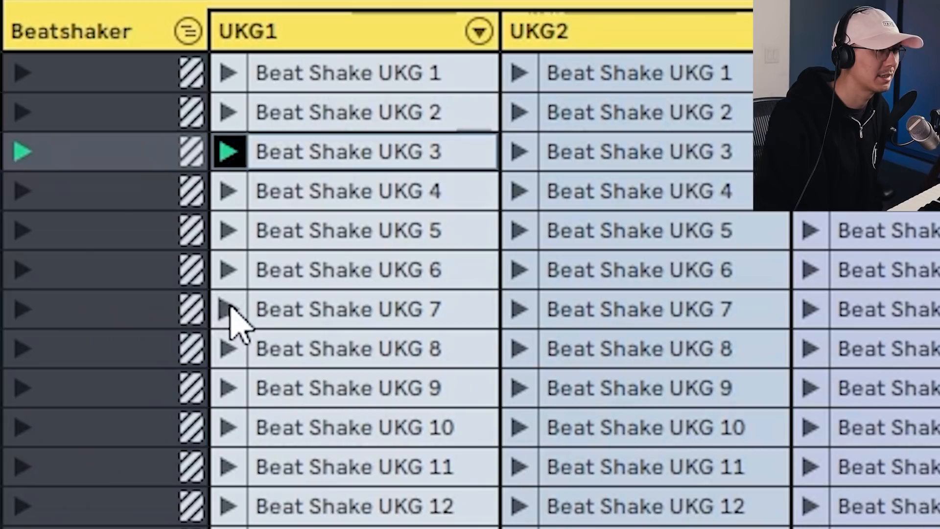
pyautogui.click(229, 310)
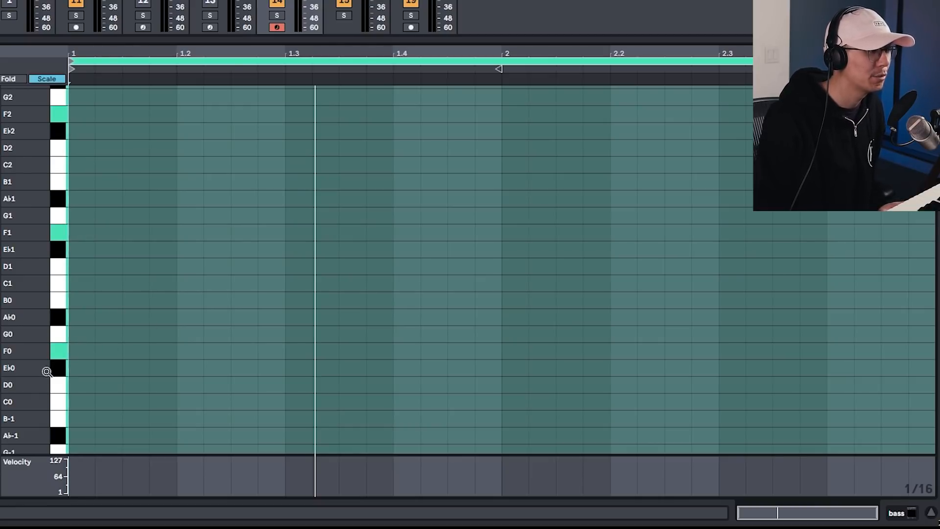
# Set the bass clip's grid to 1/8, add eighth-note F0 notes at 1 and 1.2.3, and play the clip
pyautogui.click(96, 363)
pyautogui.hotkey('ctrl', '2')
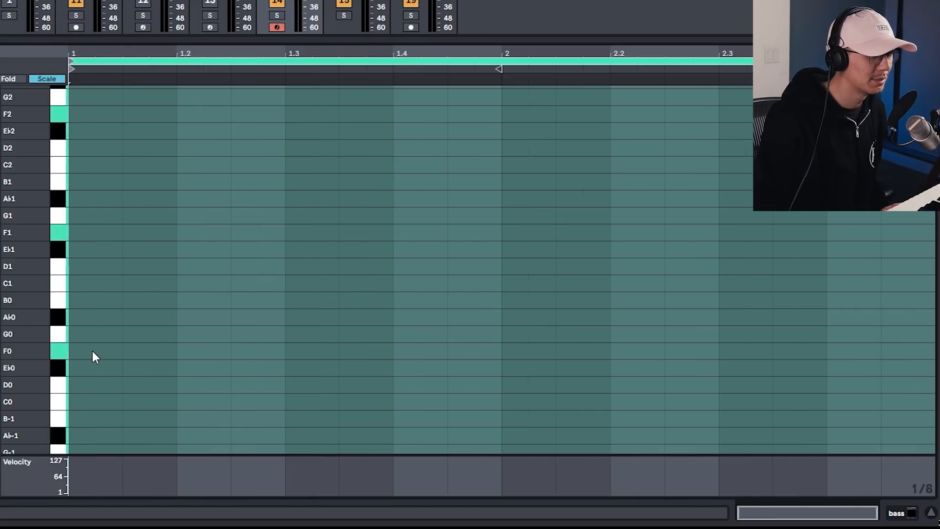
pyautogui.doubleClick(93, 351)
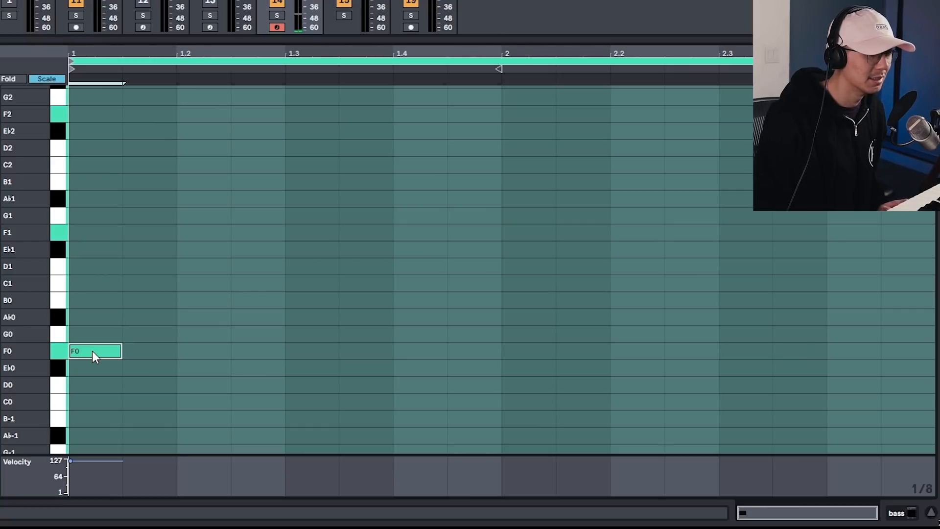
pyautogui.moveTo(93, 351); pyautogui.dragTo(246, 357)
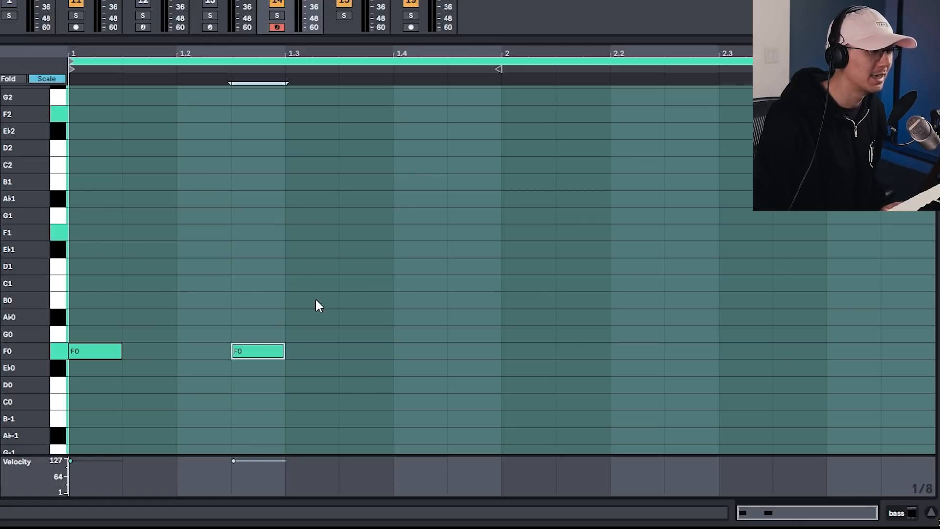
pyautogui.click(290, 348)
pyautogui.press('space')
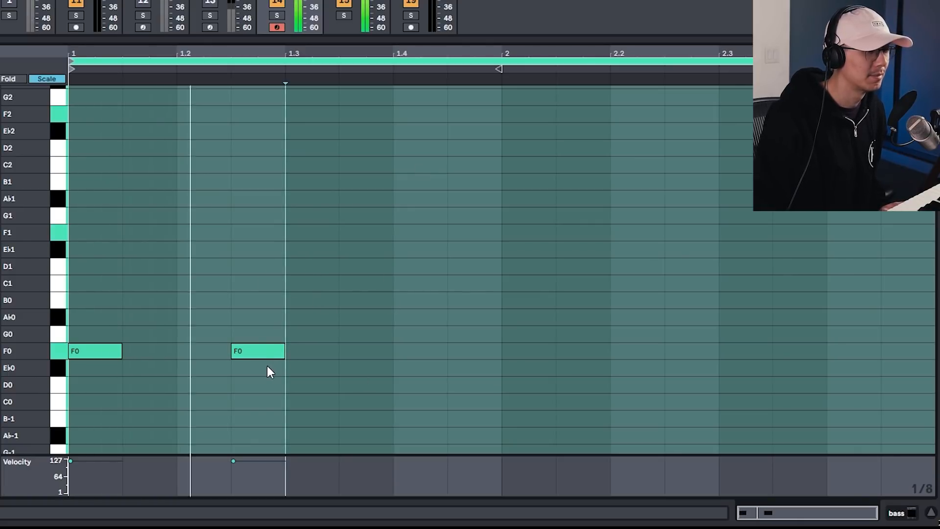
# Continue the bass line with three C1 notes from 1.3, three A♭0 from 2, two B0 from 2.3 and C1 at 2.4.3, and play it
pyautogui.moveTo(255, 353); pyautogui.dragTo(316, 286)
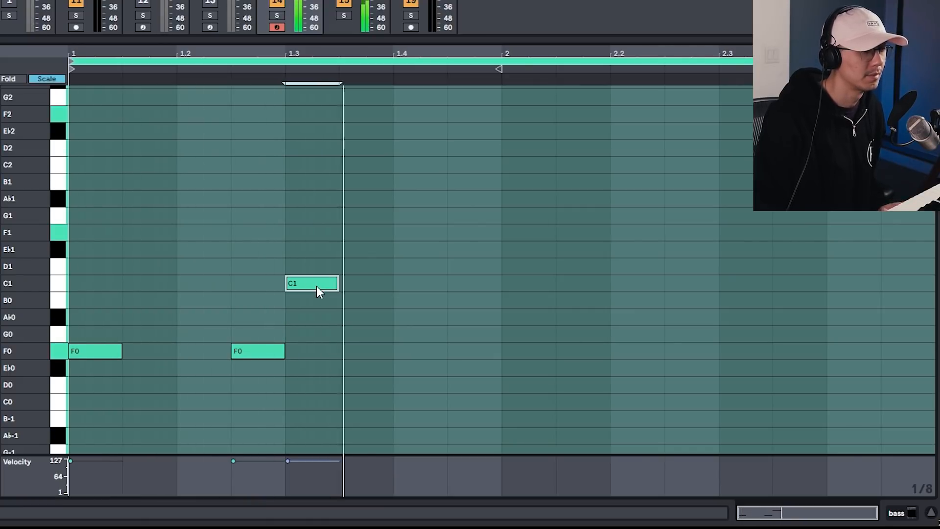
pyautogui.moveTo(317, 286); pyautogui.dragTo(474, 287)
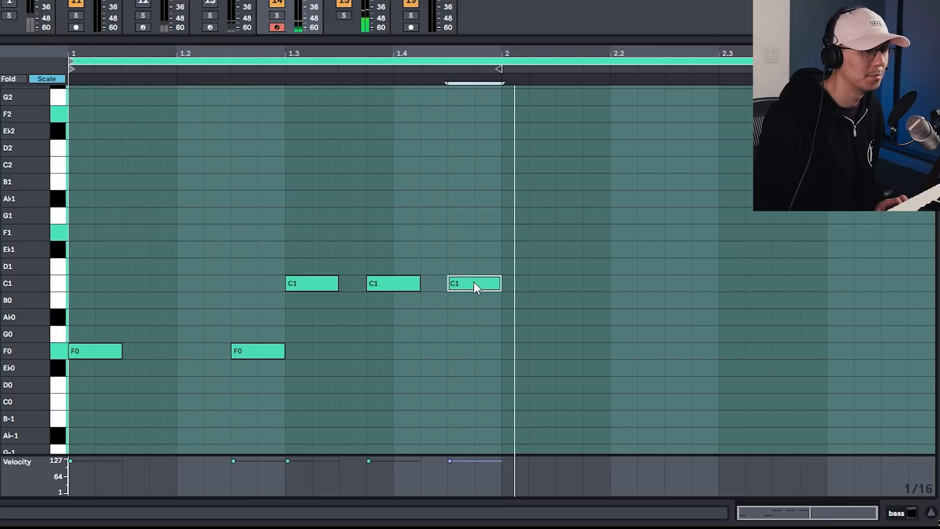
pyautogui.moveTo(475, 283); pyautogui.dragTo(692, 325)
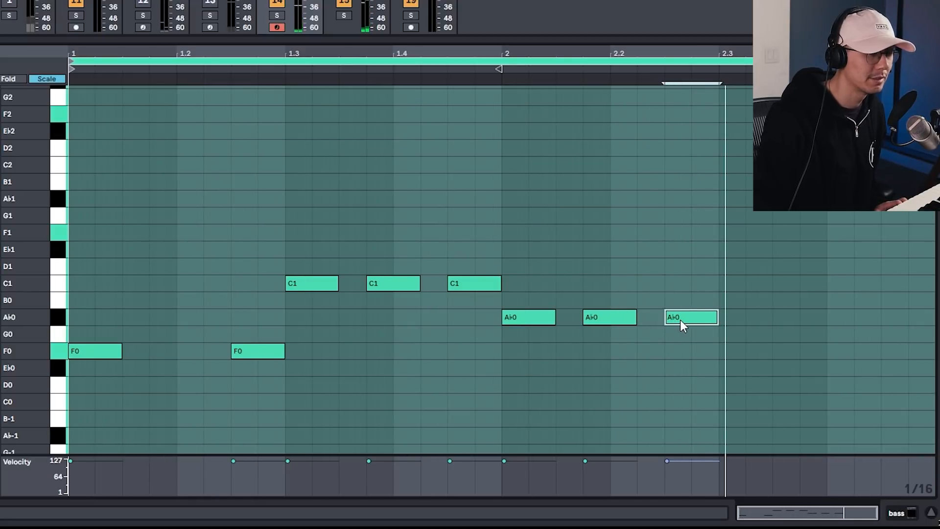
pyautogui.hotkey('ctrl', 'd')
pyautogui.moveTo(739, 316); pyautogui.dragTo(907, 289)
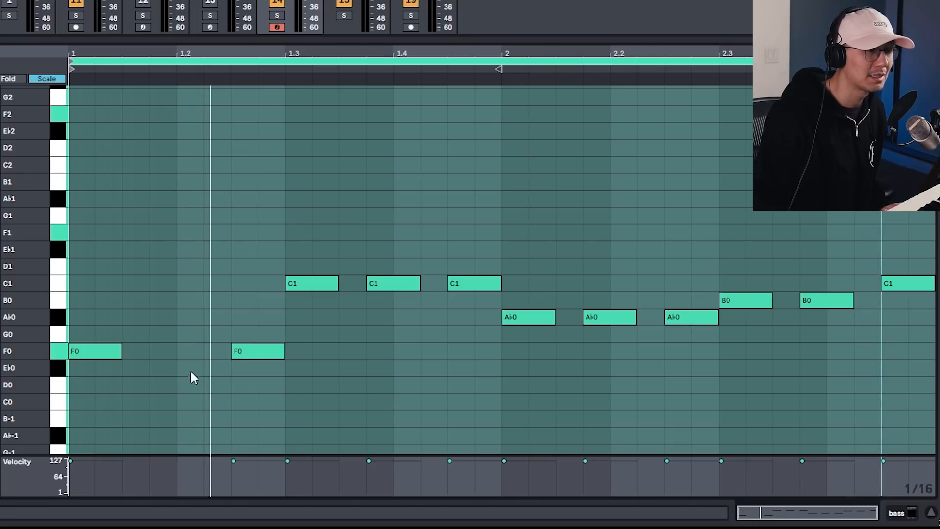
pyautogui.press('space')
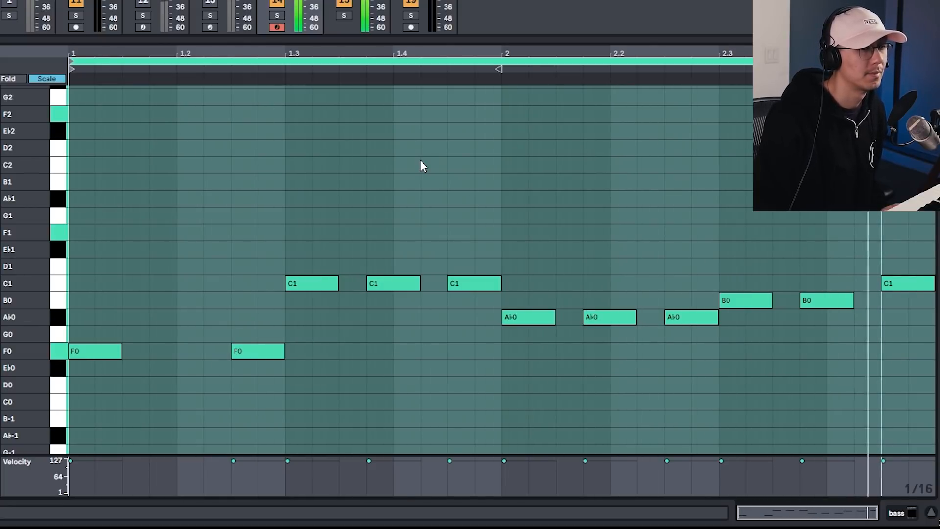
pyautogui.press('space')
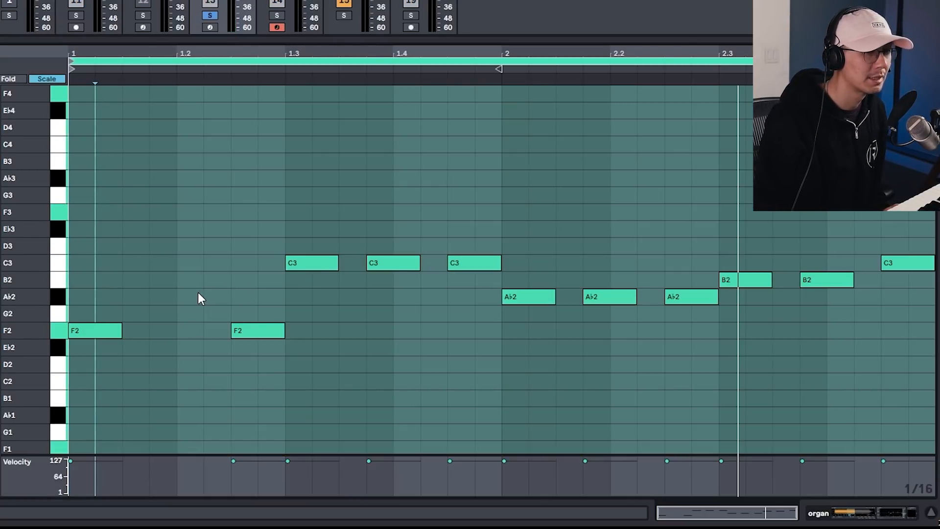
# Play the organ clip's single-note line on its own
pyautogui.scroll(1, 198, 292)
pyautogui.press('space')
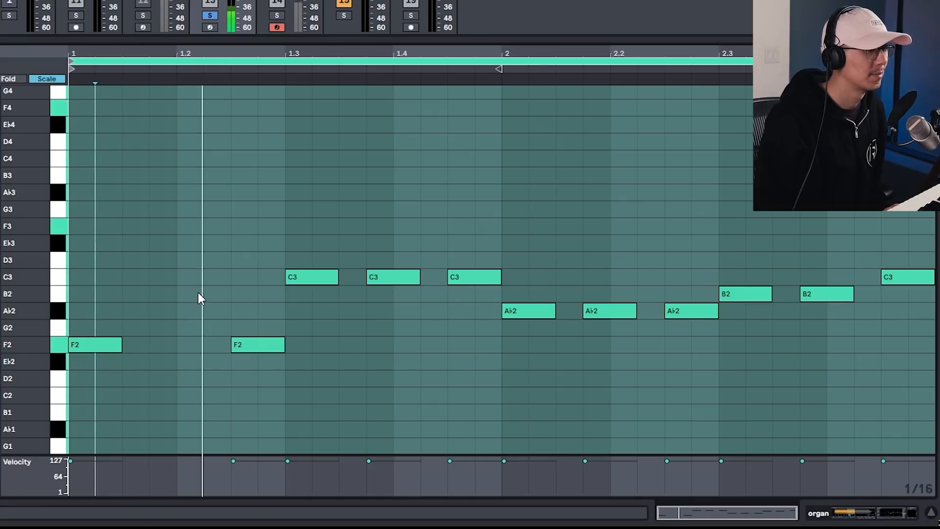
pyautogui.click(214, 260)
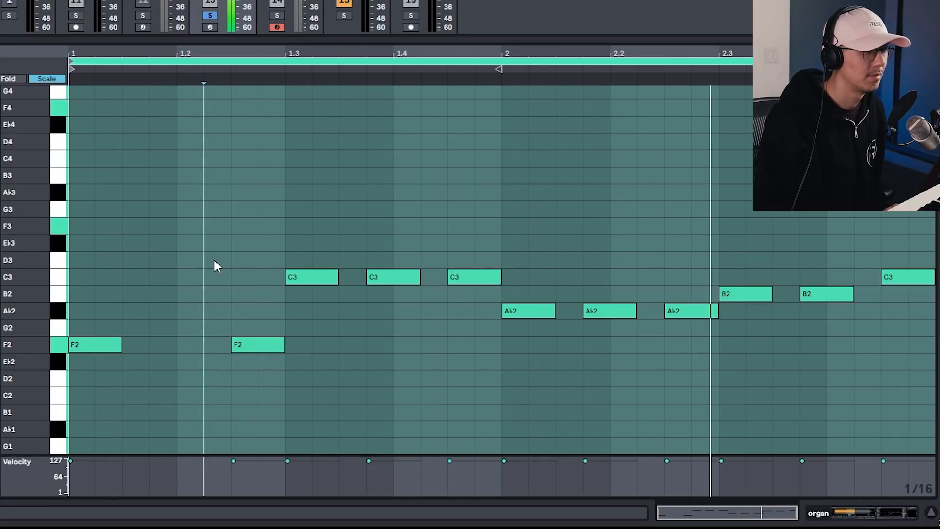
pyautogui.press('space')
# Stack A♭2 and C3 above the F2 notes at 1 and 1.2.3 in the organ clip to form chords
pyautogui.click(104, 349)
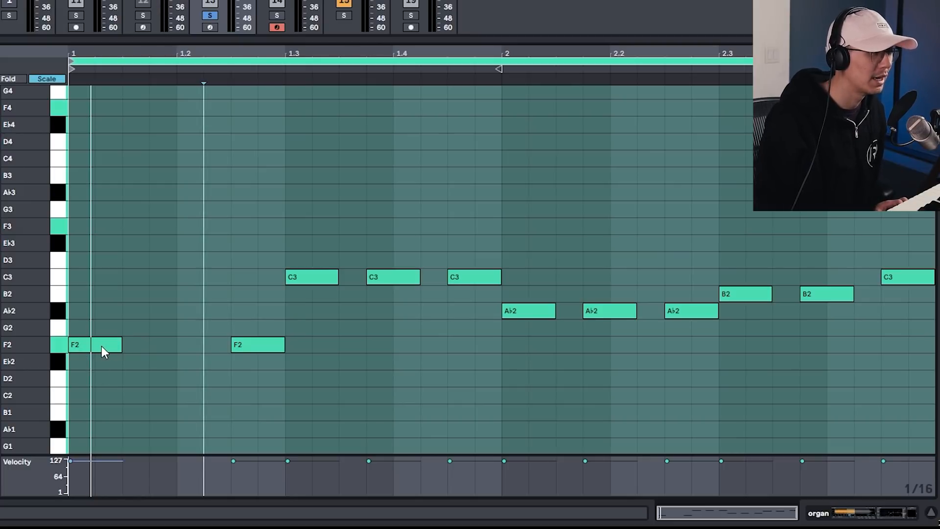
pyautogui.moveTo(101, 346); pyautogui.dragTo(101, 284)
pyautogui.moveTo(266, 343); pyautogui.dragTo(261, 277)
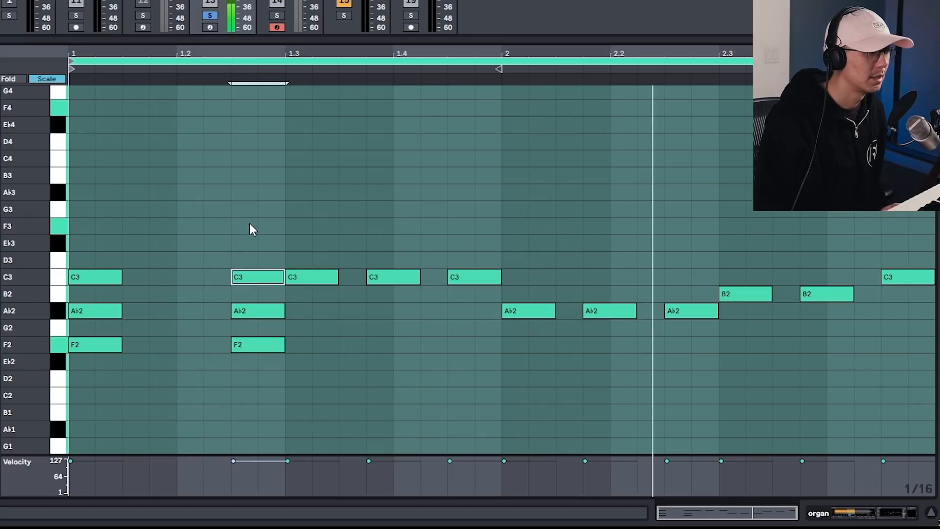
# Complete the organ triads: add E♭3 and G3 above each C3 from 1.3 onward, C3 and E♭3 above A♭2, and D3 and F3 above B2
pyautogui.moveTo(249, 225); pyautogui.dragTo(252, 353)
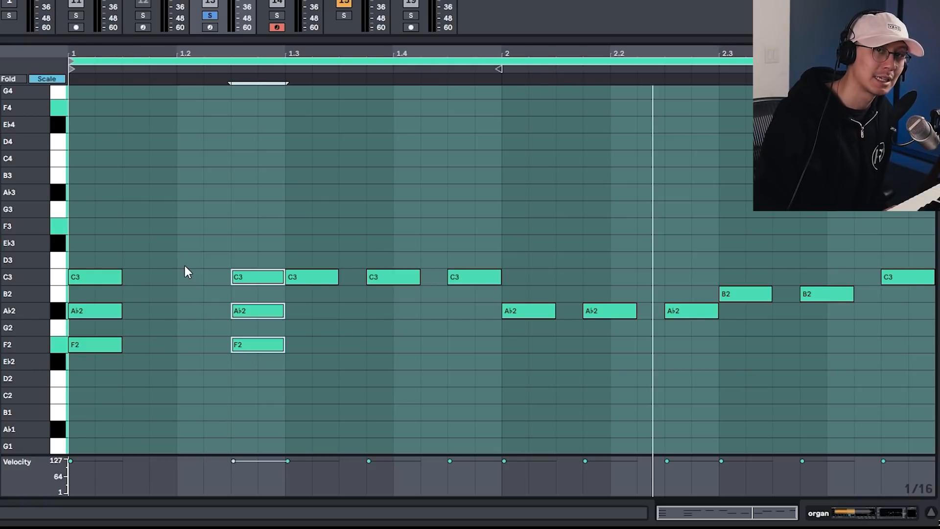
pyautogui.press('space')
pyautogui.moveTo(248, 349); pyautogui.dragTo(823, 301)
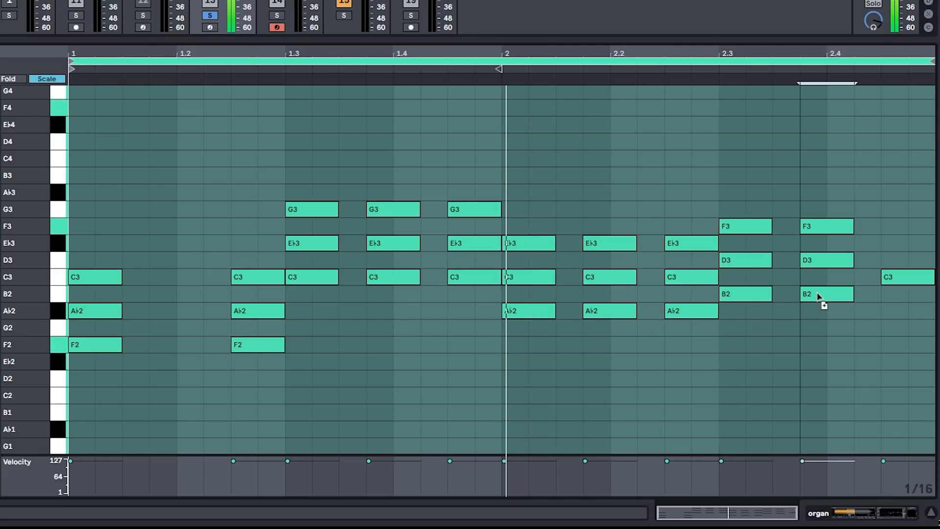
pyautogui.click(899, 281)
pyautogui.moveTo(898, 281); pyautogui.dragTo(907, 208)
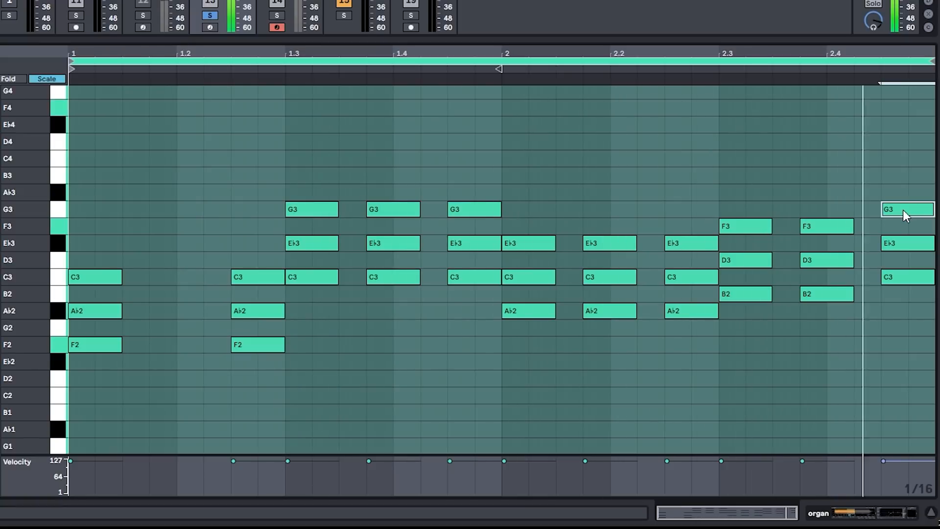
# Add bottom notes to the bar 2 organ chords: F2 below the three A♭2, G2 below both B2 and A♭2 below the last C3
pyautogui.press('space')
pyautogui.moveTo(713, 350); pyautogui.dragTo(552, 346)
pyautogui.moveTo(865, 315); pyautogui.dragTo(715, 296)
pyautogui.click(766, 323)
pyautogui.moveTo(863, 329)
pyautogui.mouseDown()
pyautogui.moveTo(813, 300)
pyautogui.moveTo(741, 289)
pyautogui.moveTo(750, 340)
pyautogui.mouseUp()
pyautogui.click(853, 346)
pyautogui.press('space')
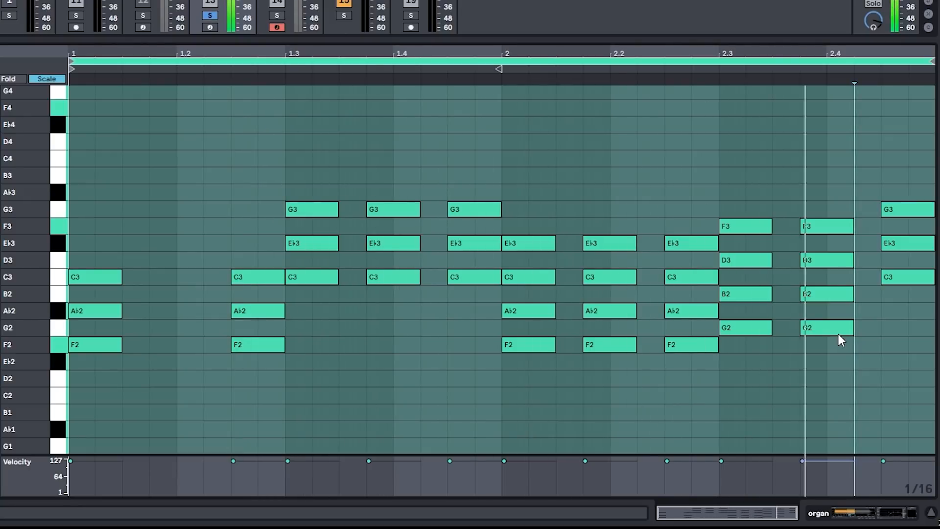
pyautogui.moveTo(839, 334); pyautogui.dragTo(917, 314)
pyautogui.click(866, 359)
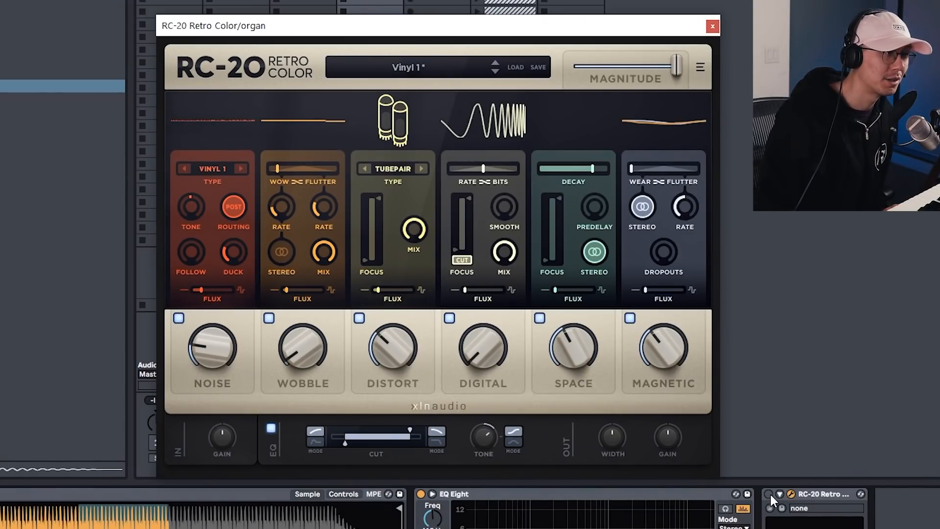
# Turn on the RC-20 Retro Color effect on the organ track and close its plug-in window
pyautogui.click(770, 492)
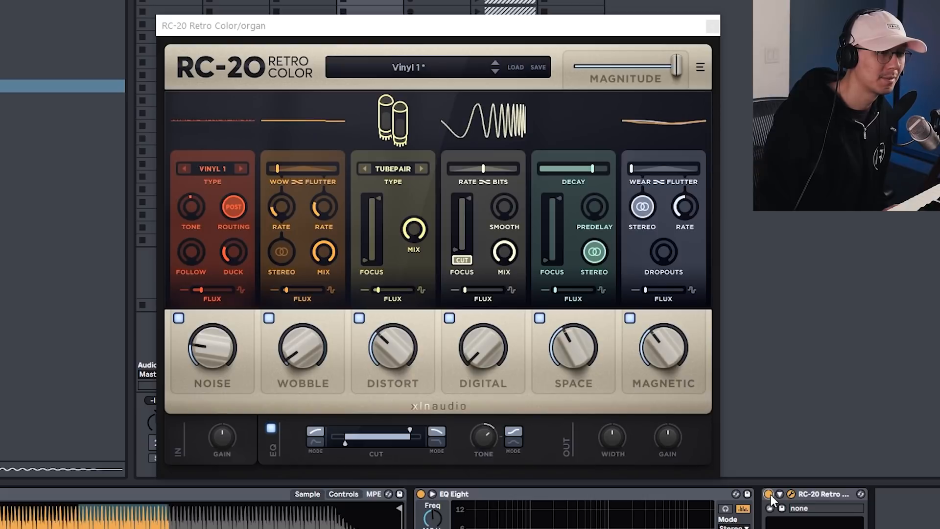
pyautogui.click(713, 26)
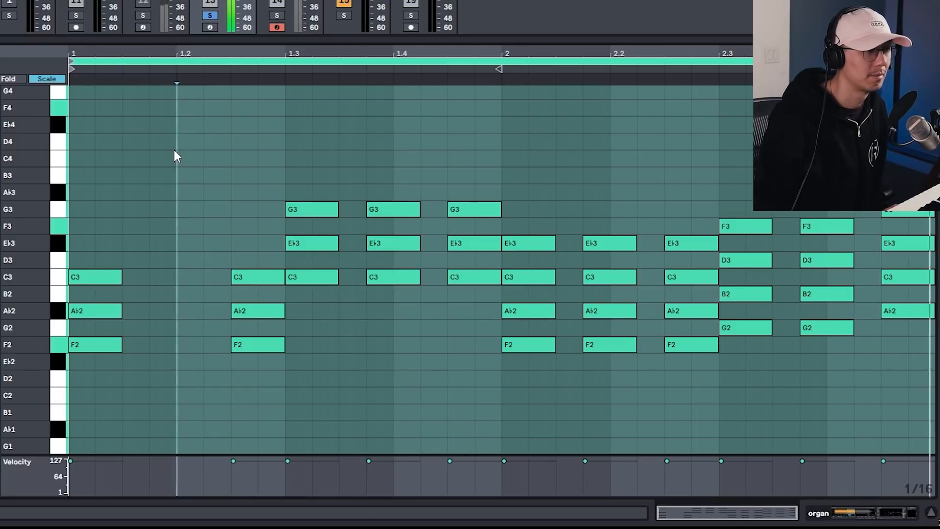
# Take the organ track out of solo and play its chords together with the drums and bass
pyautogui.click(226, 175)
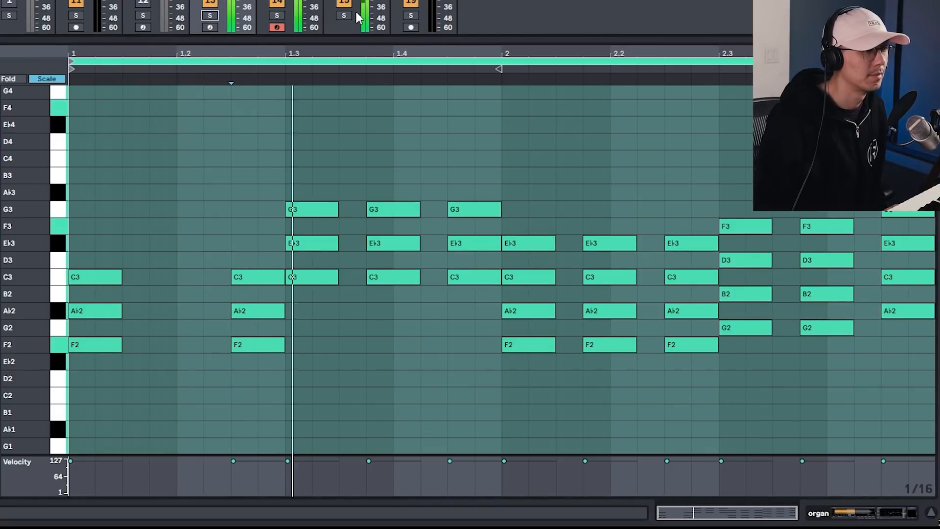
pyautogui.click(210, 15)
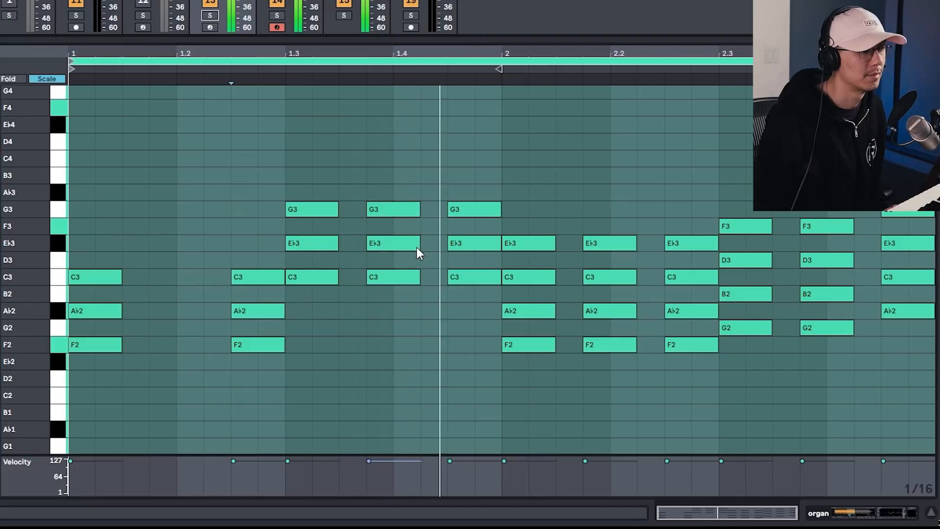
pyautogui.click(403, 156)
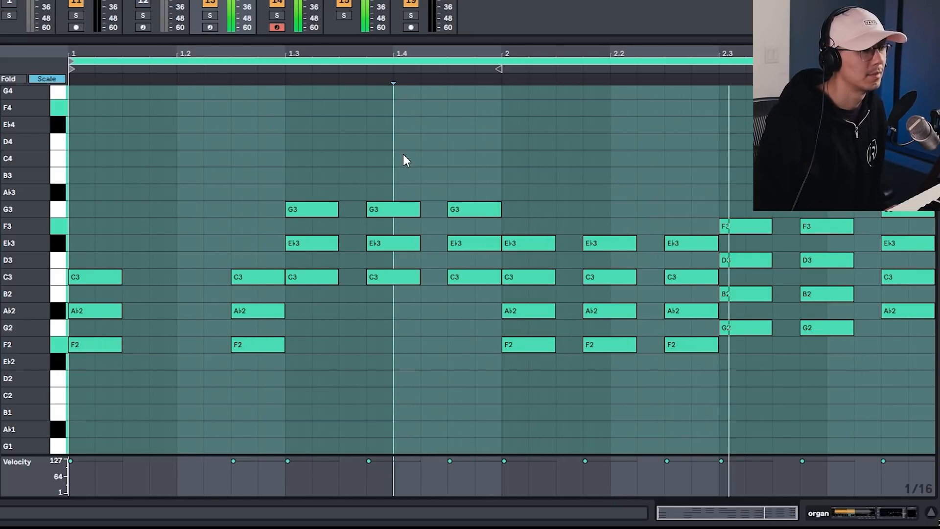
pyautogui.press('space')
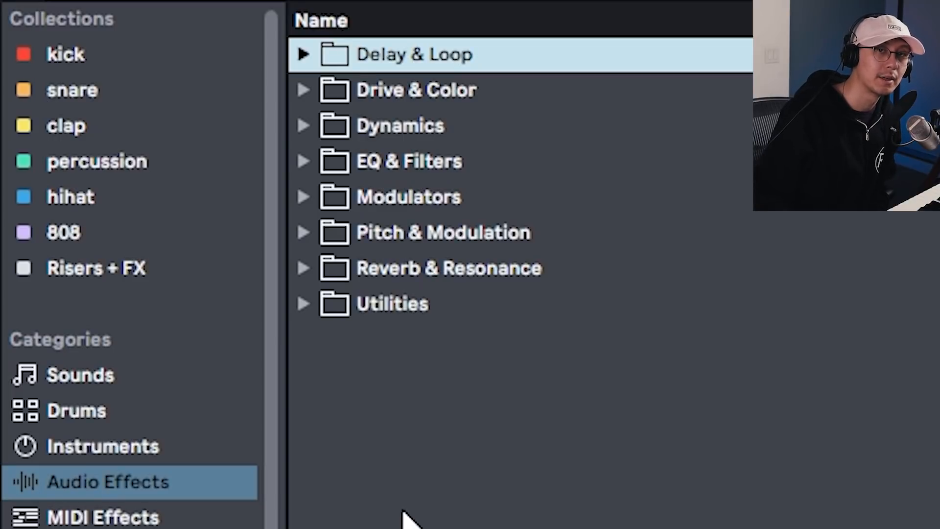
# Examine the contents of the Delay & Loop and EQ & Filters folders among the audio effects
pyautogui.click(300, 58)
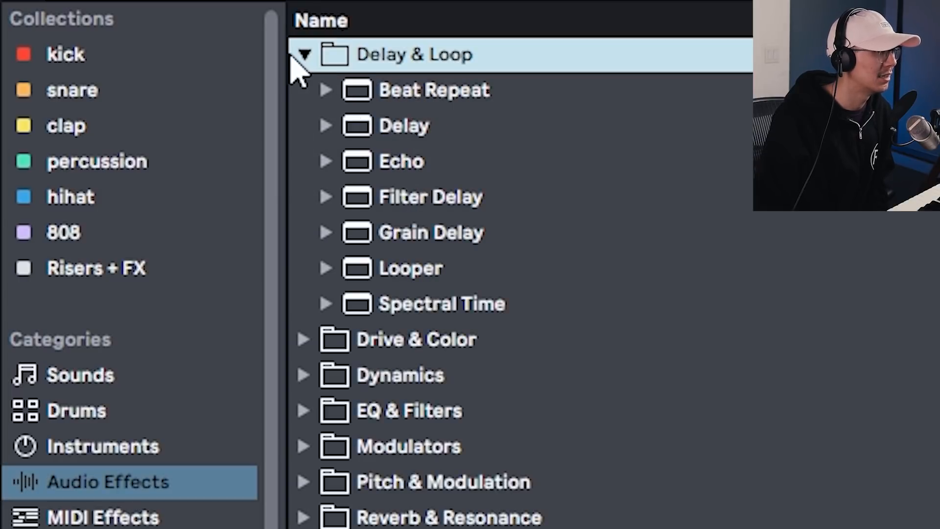
pyautogui.click(299, 55)
pyautogui.click(304, 161)
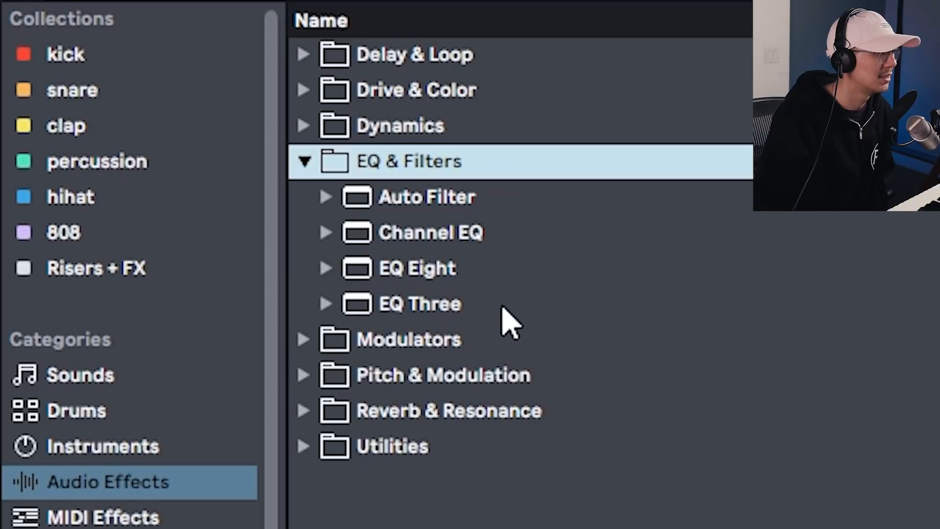
pyautogui.click(305, 164)
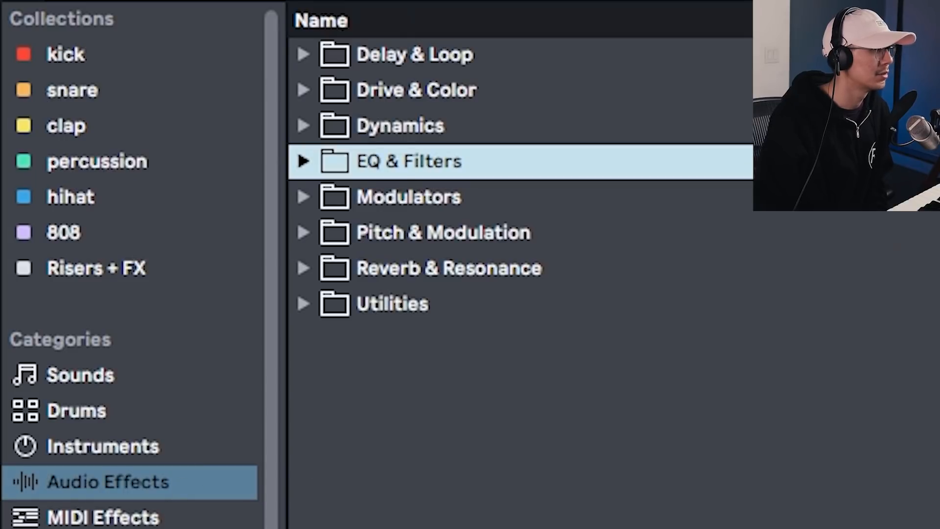
# Save the Live Set as a template named Drum & Bass
pyautogui.click(108, 360)
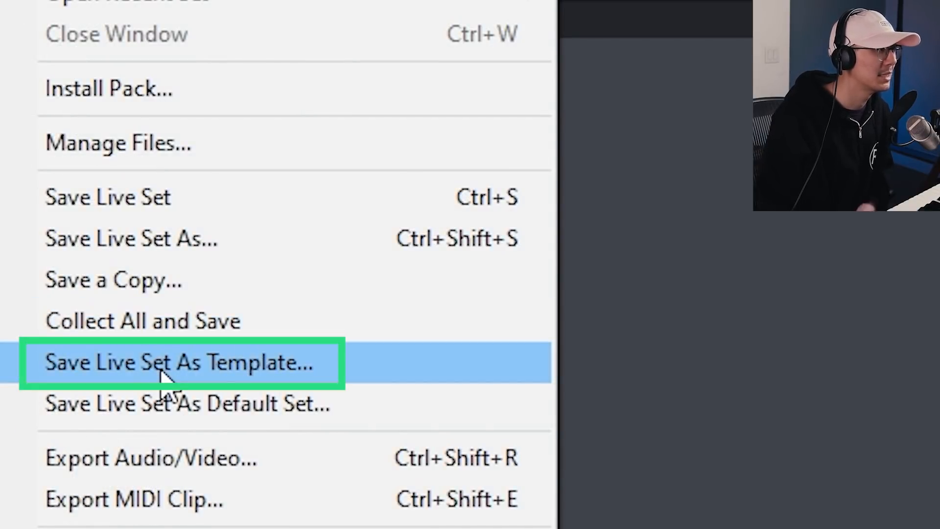
pyautogui.click(161, 373)
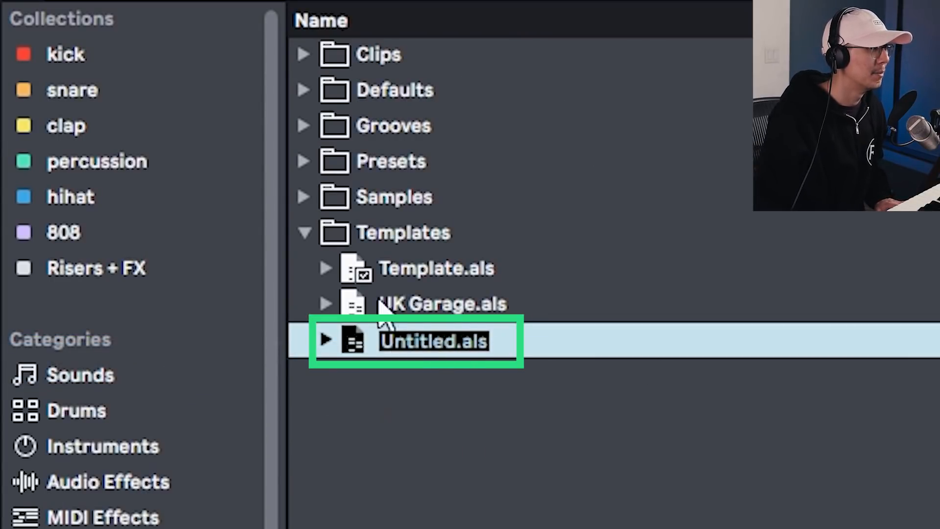
pyautogui.press('BackSpace')
pyautogui.write('Drum & Bass')
pyautogui.press('Return')
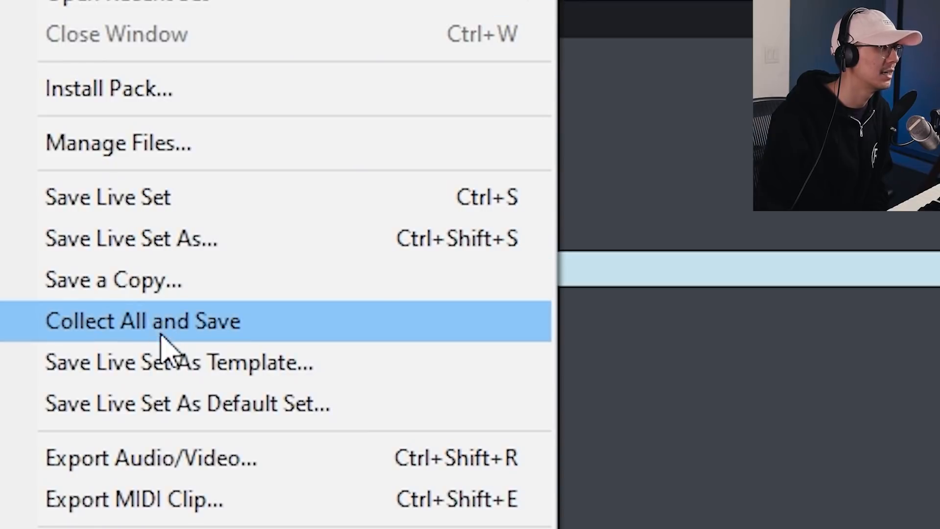
# Save the Live Set as another template named UK Garage 2
pyautogui.click(176, 360)
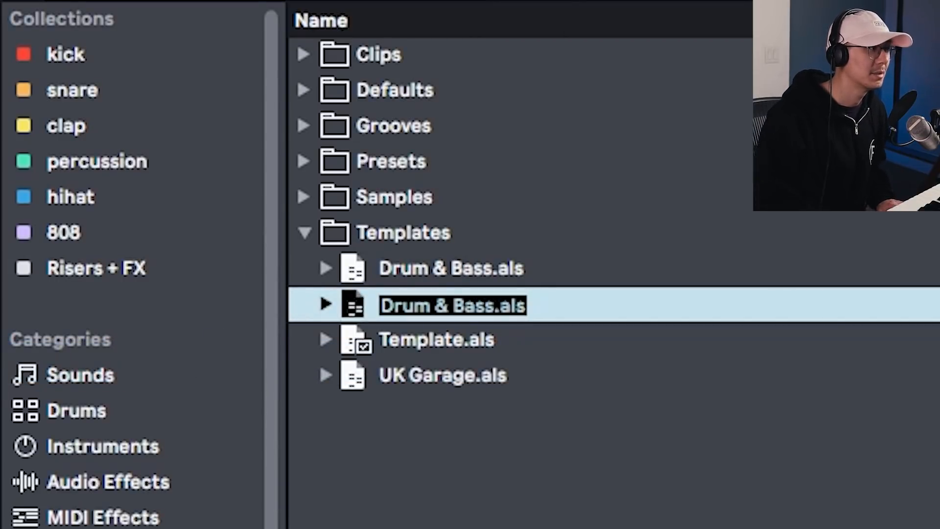
pyautogui.write('UK Garage 2')
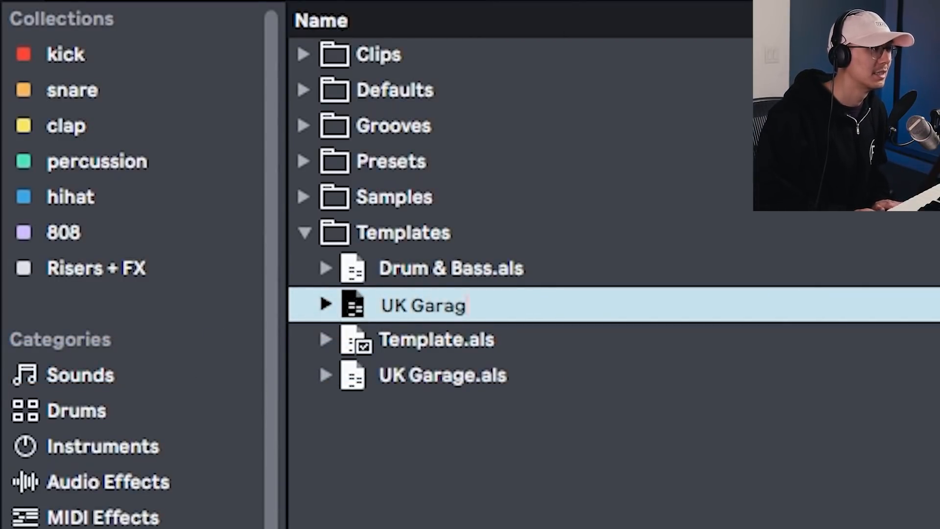
pyautogui.press('Return')
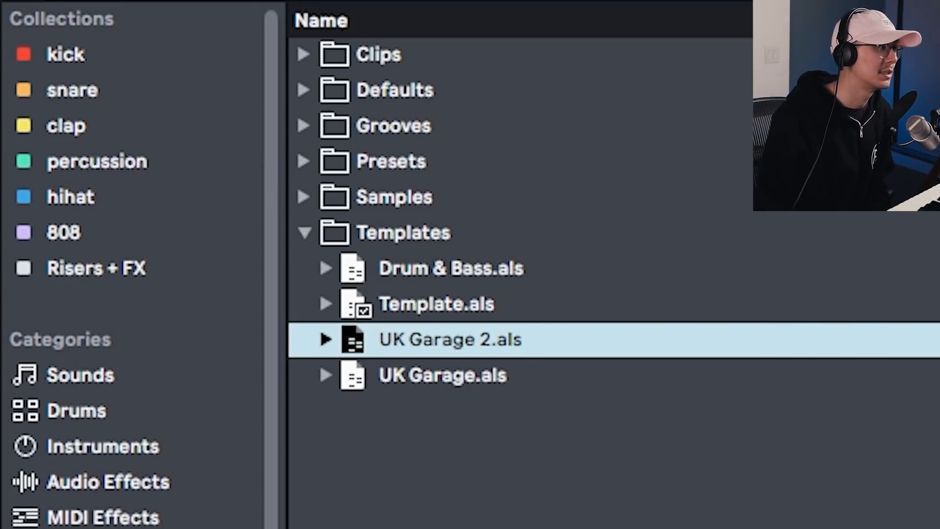
pyautogui.click(400, 312)
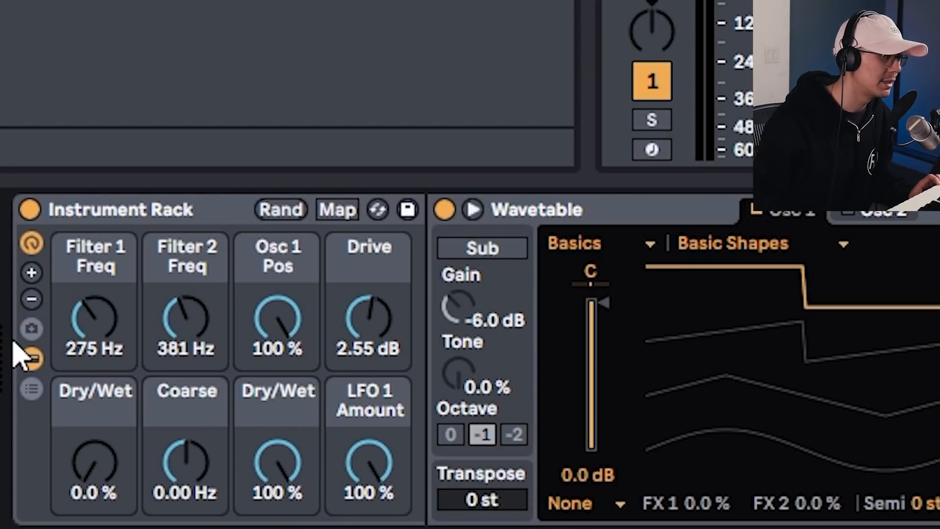
# Show 12 macros in the Instrument Rack and view the macro mapping choices for Wavetable's second filter resonance
pyautogui.click(32, 272)
pyautogui.click(32, 277)
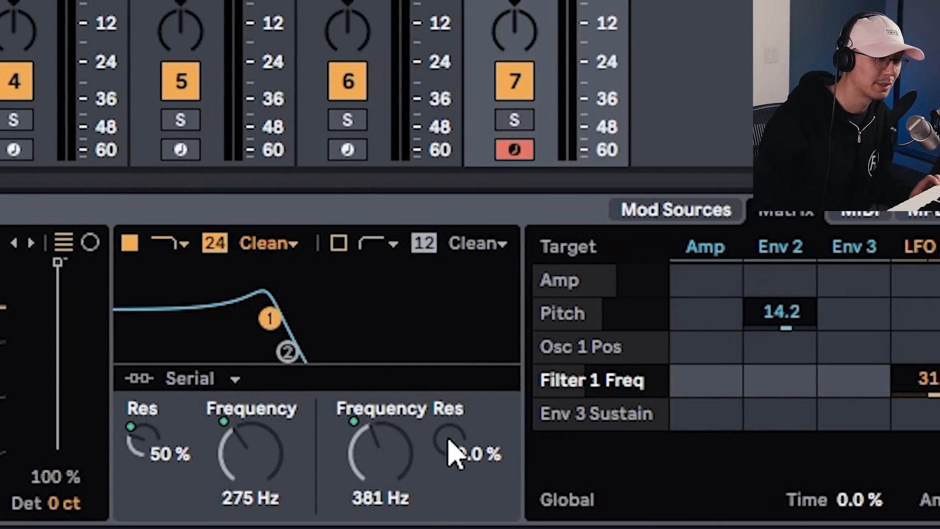
pyautogui.rightClick(449, 441)
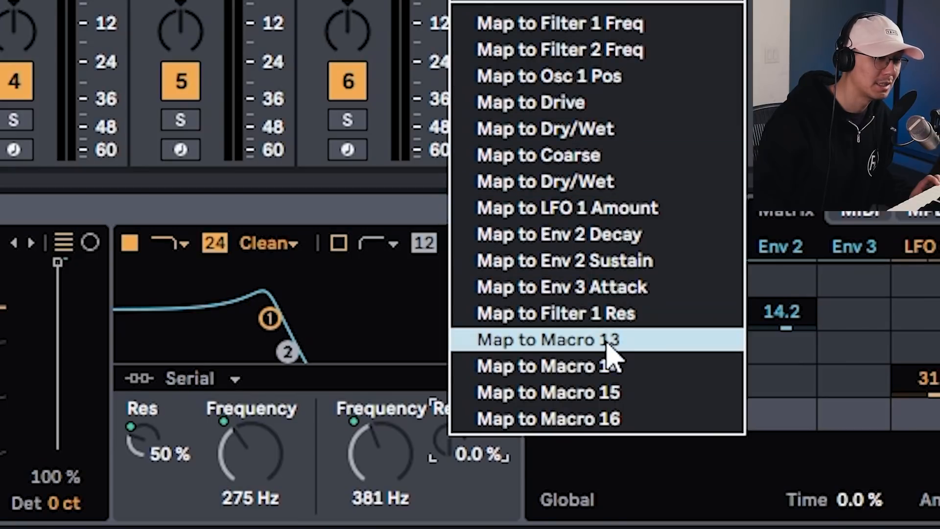
pyautogui.click(624, 421)
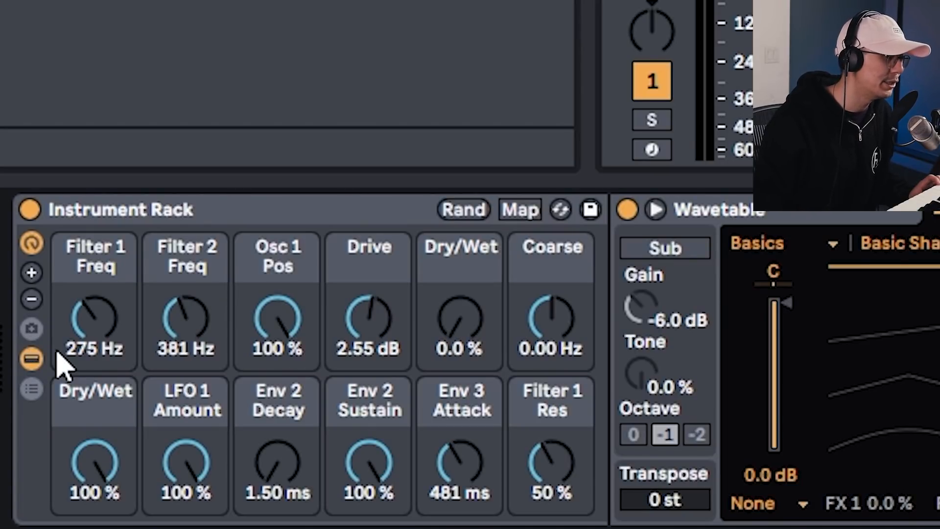
# Show the rack's macro variations and audition drop bass, high wobble and drop bass again, ending on wobble
pyautogui.click(34, 329)
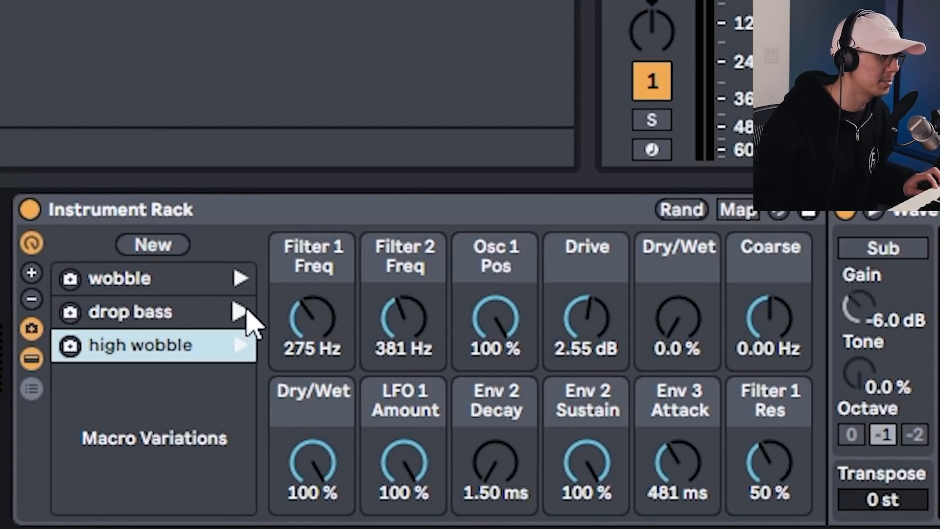
pyautogui.click(240, 311)
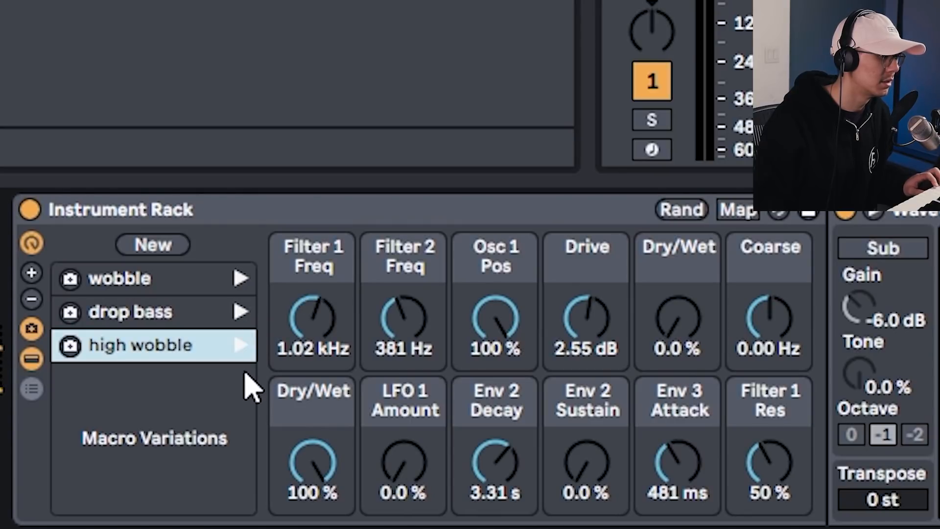
pyautogui.click(243, 356)
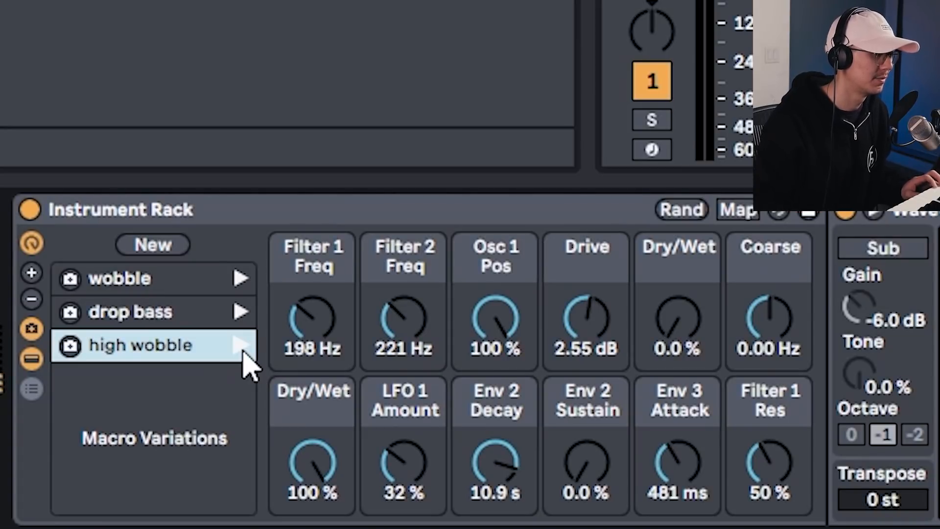
pyautogui.click(240, 312)
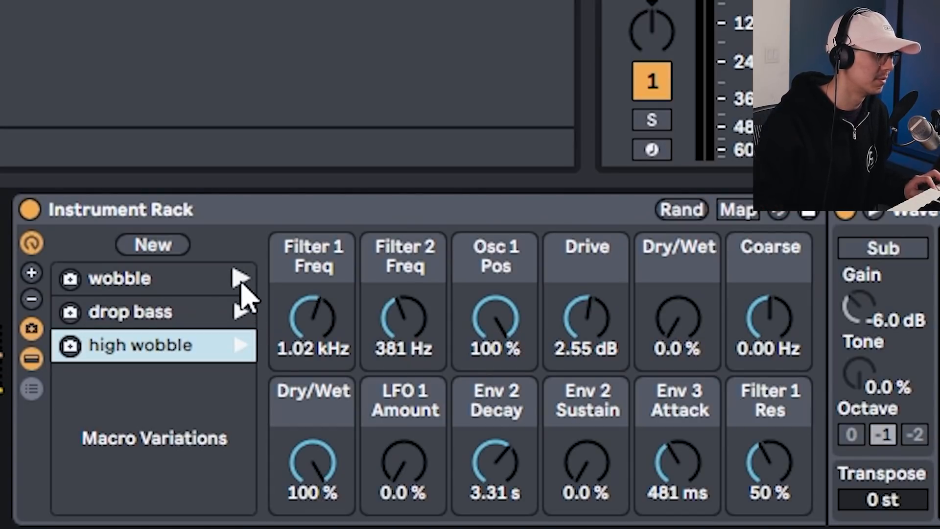
pyautogui.click(242, 284)
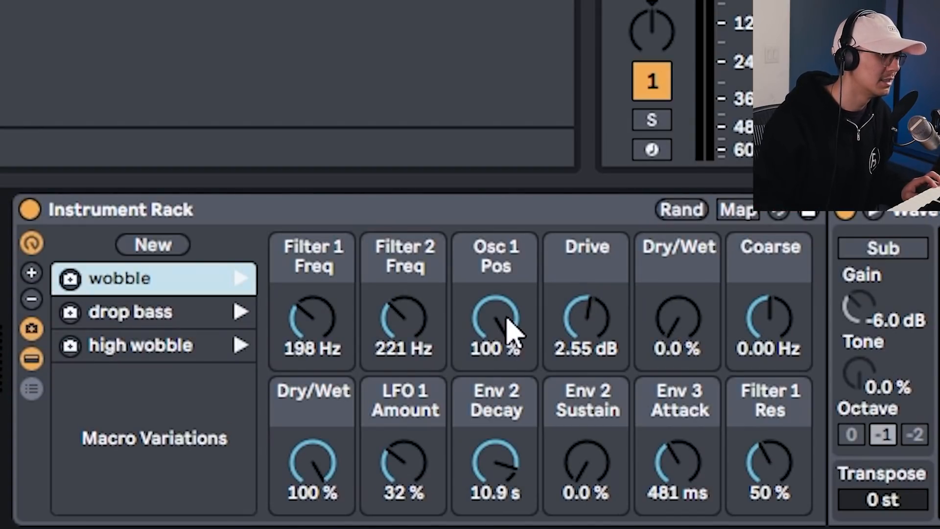
# Adjust the rack's macros: Filter 2 Freq to 864 Hz, Osc 1 Pos to 83%, Drive to 25.8 dB and the upper Dry/Wet to 38%
pyautogui.moveTo(507, 329); pyautogui.dragTo(507, 344)
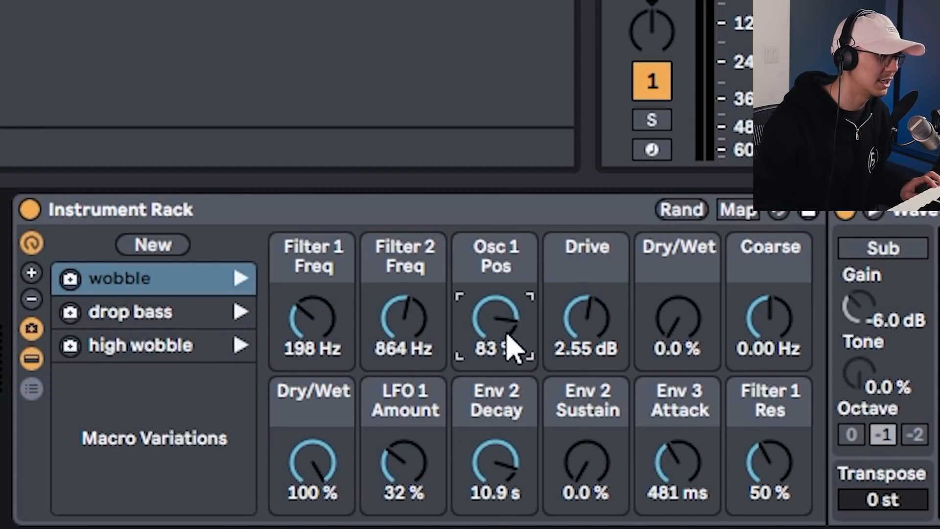
pyautogui.moveTo(584, 318); pyautogui.dragTo(584, 284)
pyautogui.moveTo(665, 314); pyautogui.dragTo(665, 281)
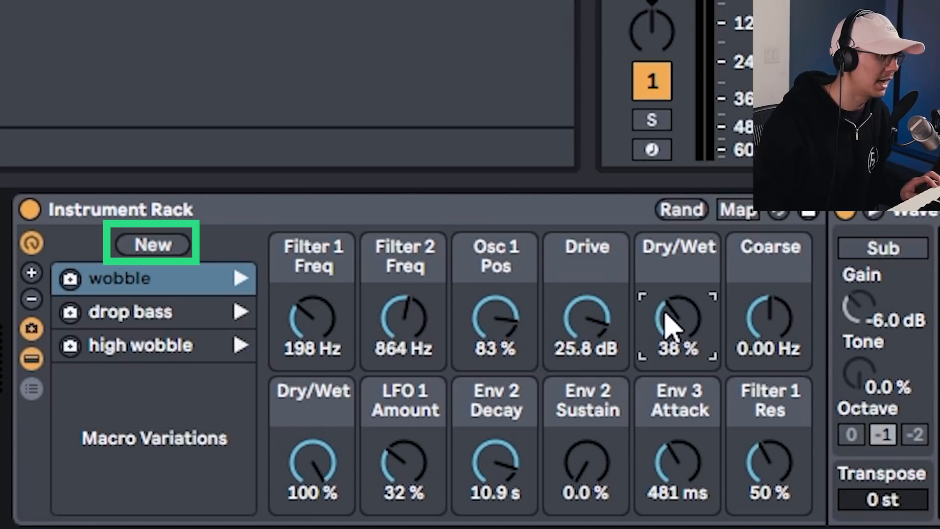
# Store the current macro settings as a new variation and rename it "new varia"
pyautogui.click(166, 247)
pyautogui.rightClick(136, 378)
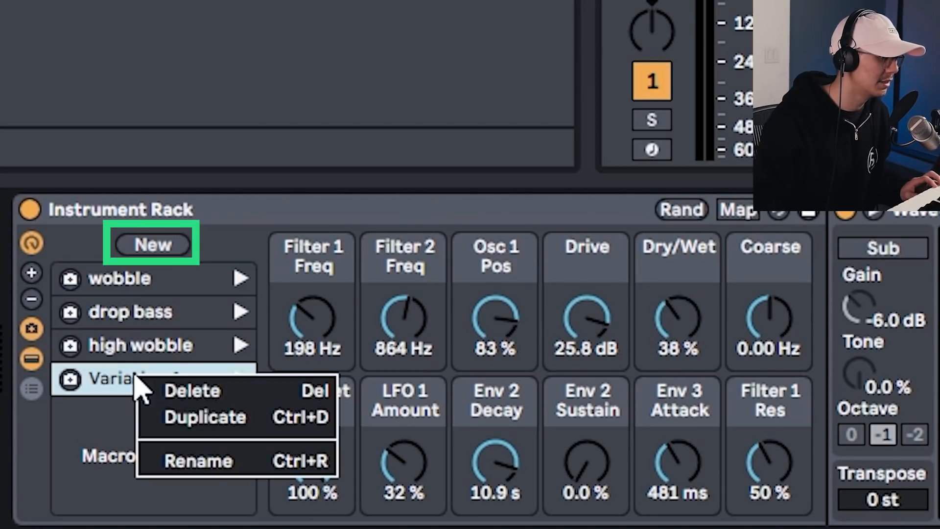
pyautogui.click(206, 461)
pyautogui.write('new varia')
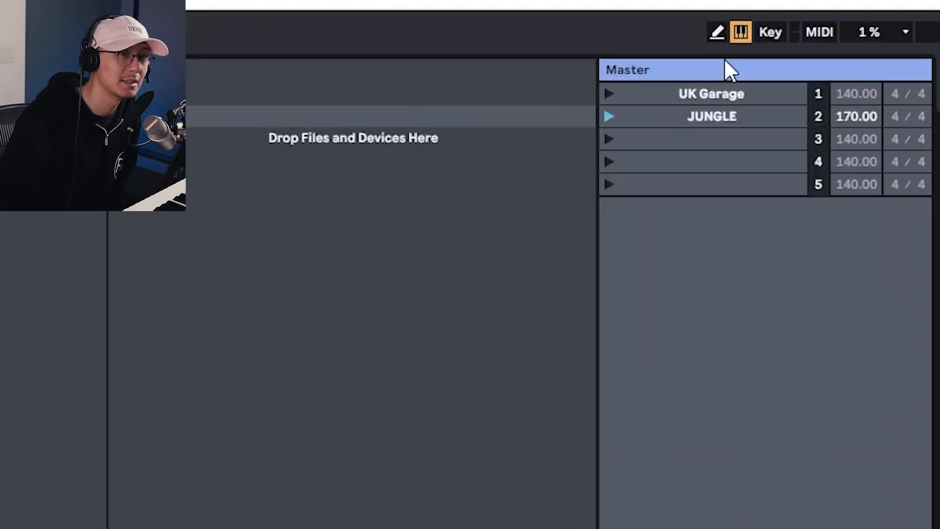
# Widen the Master track so the scenes' tempo and time signature fields are shown
pyautogui.click(838, 45)
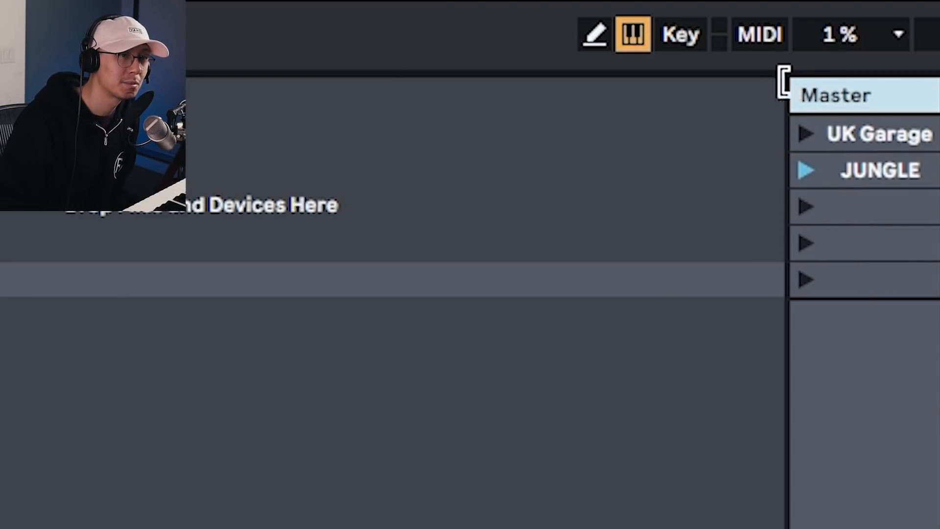
pyautogui.moveTo(784, 82); pyautogui.dragTo(374, 83)
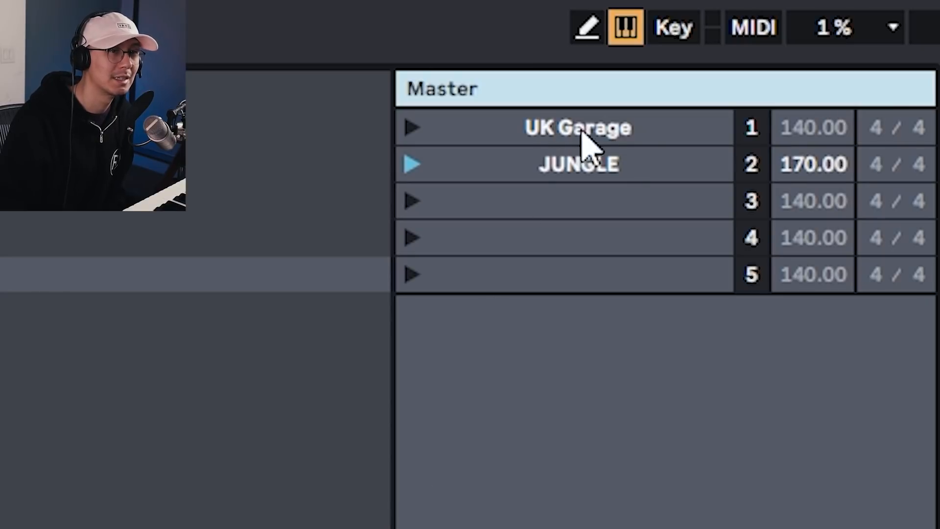
# Adjust the JUNGLE scene's tempo and set it to 170 BPM
pyautogui.click(802, 170)
pyautogui.moveTo(801, 170); pyautogui.dragTo(800, 206)
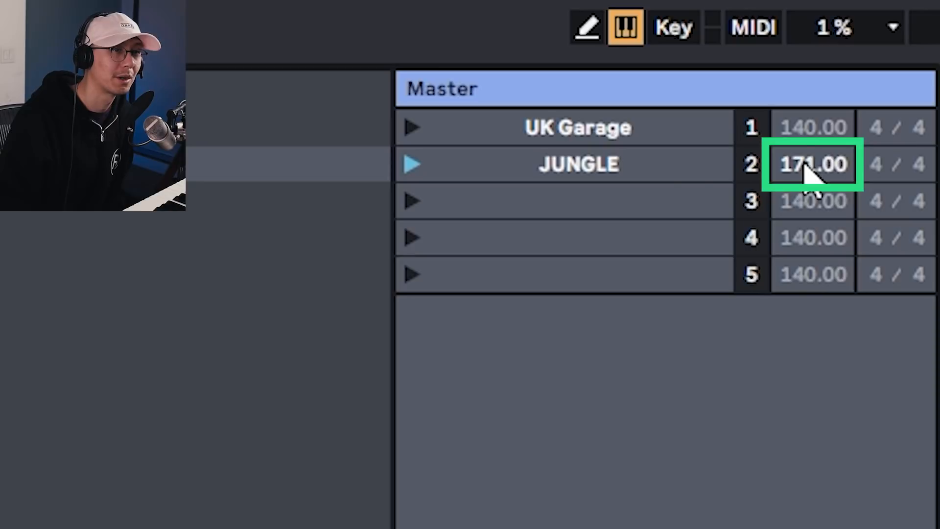
pyautogui.write('170')
pyautogui.press('Return')
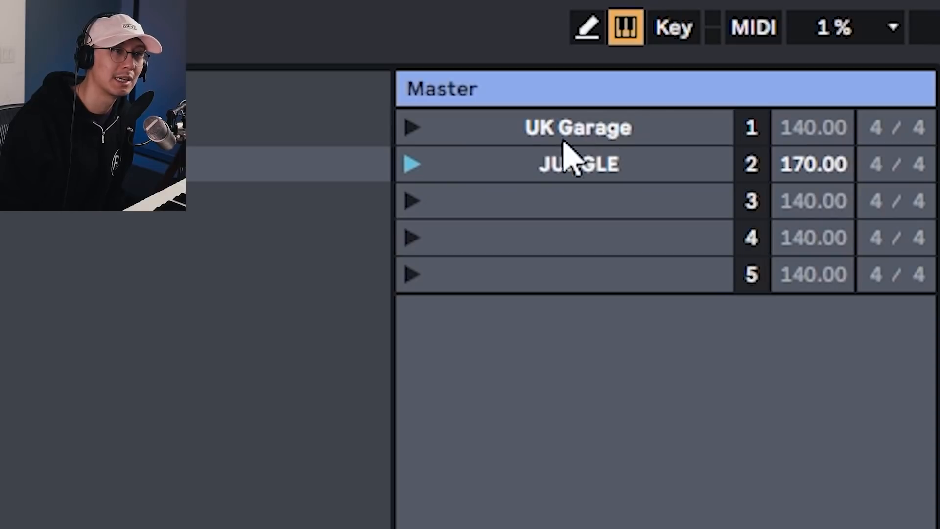
# Launch the UK Garage scene at 140 BPM and the JUNGLE scene at 170 BPM alternately, ending on JUNGLE
pyautogui.click(412, 127)
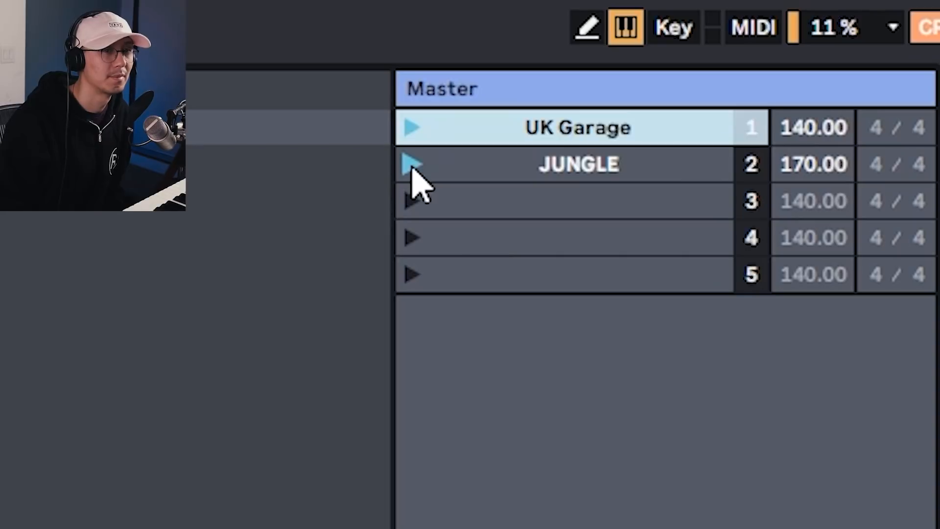
pyautogui.click(411, 164)
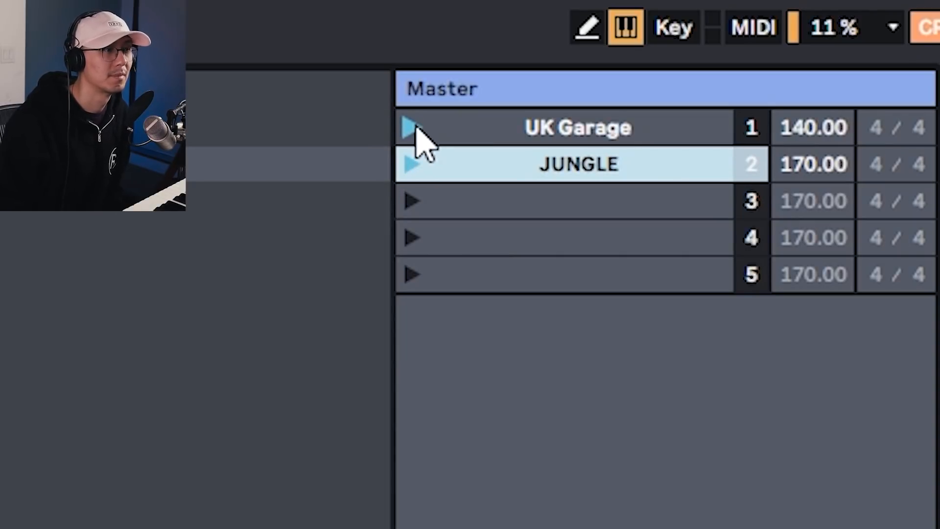
pyautogui.click(412, 128)
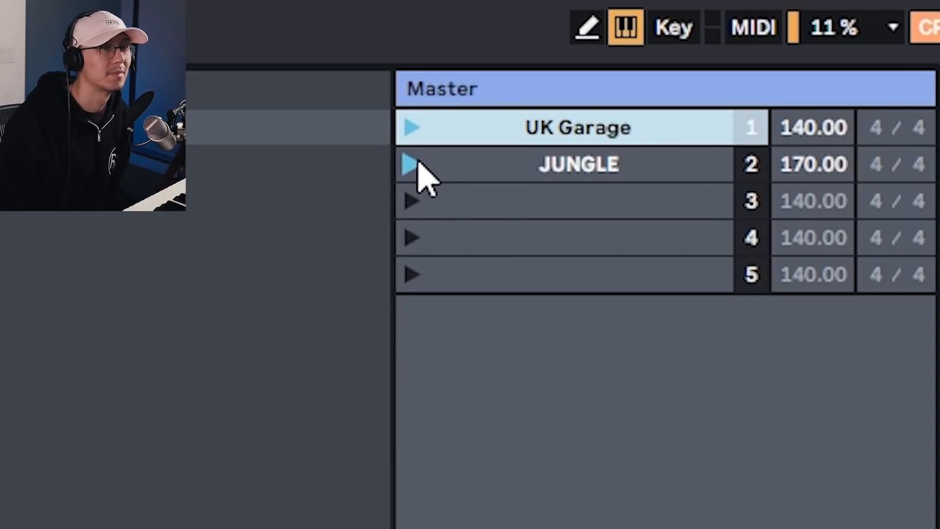
pyautogui.click(416, 164)
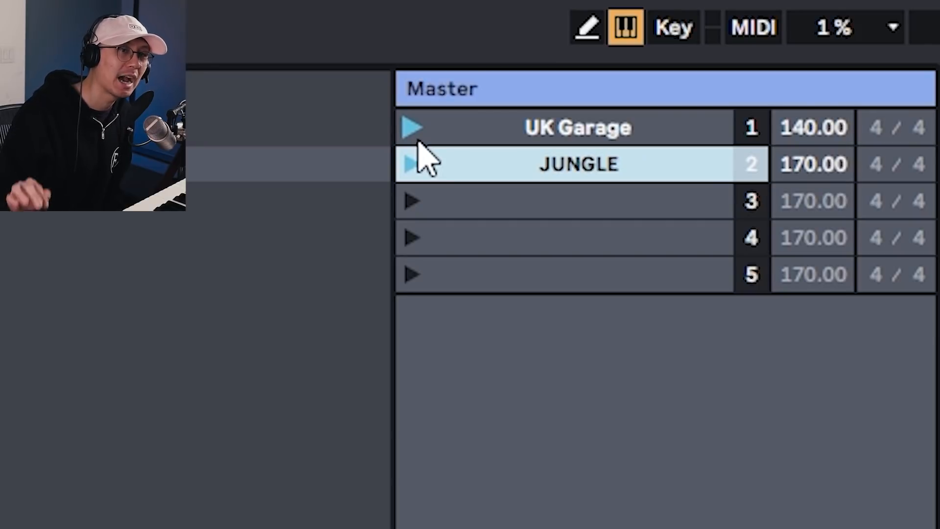
# Duplicate the JUNGLE scene once and set the copy's tempo to 140 BPM
pyautogui.hotkey('ctrl', 'd')
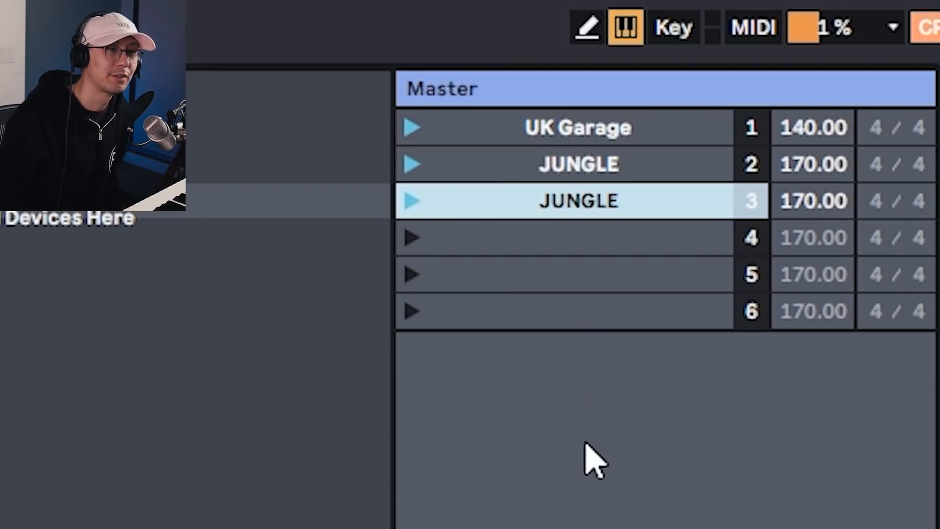
pyautogui.hotkey('ctrl', 'z')
pyautogui.click(596, 167)
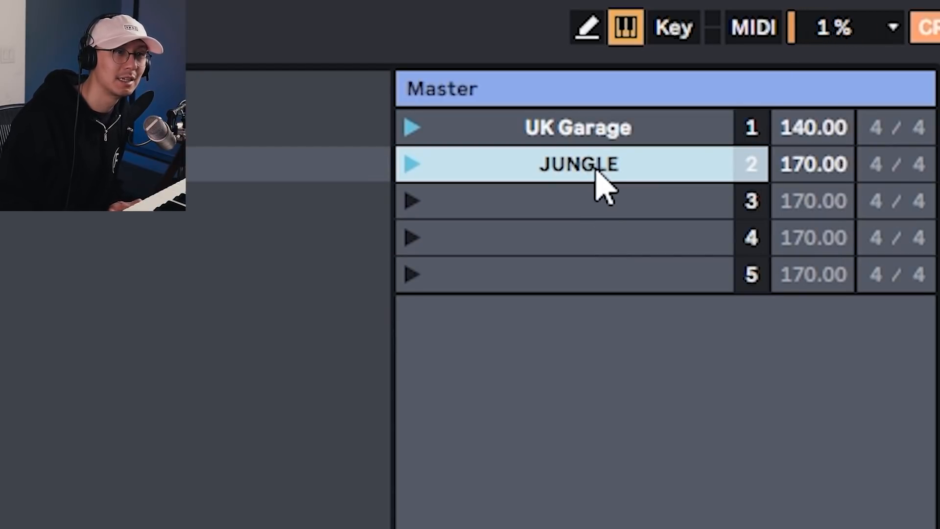
pyautogui.hotkey('ctrl', 'd')
pyautogui.moveTo(796, 201); pyautogui.dragTo(796, 249)
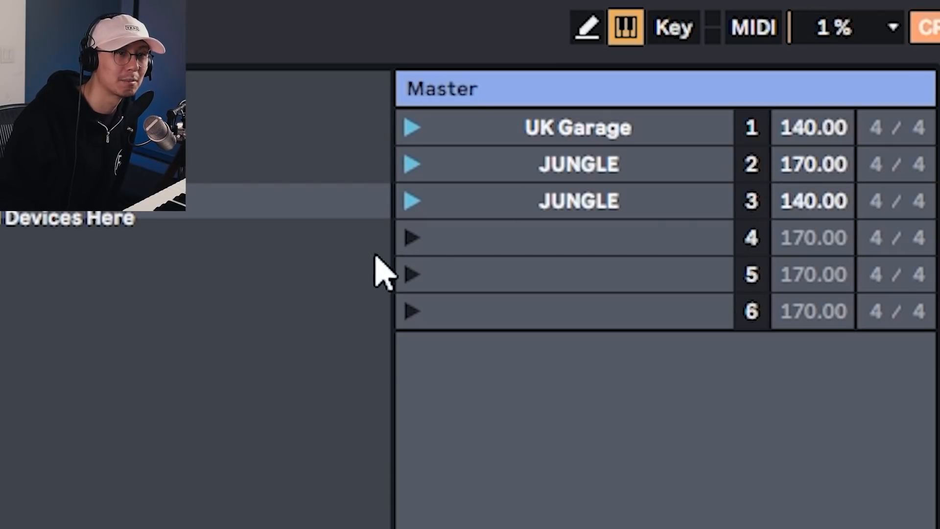
# Launch the 170 BPM and 140 BPM JUNGLE scenes alternately to compare them, ending on the 140 BPM copy
pyautogui.click(417, 164)
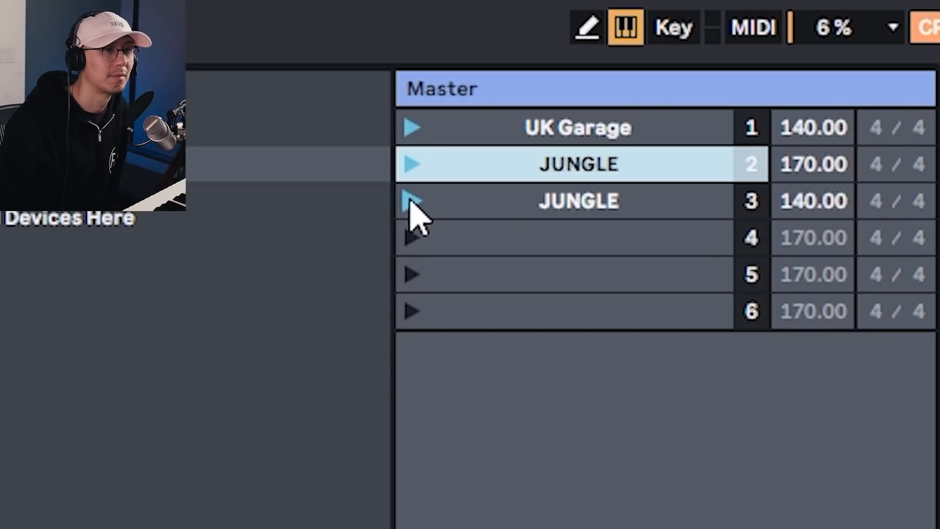
pyautogui.click(411, 201)
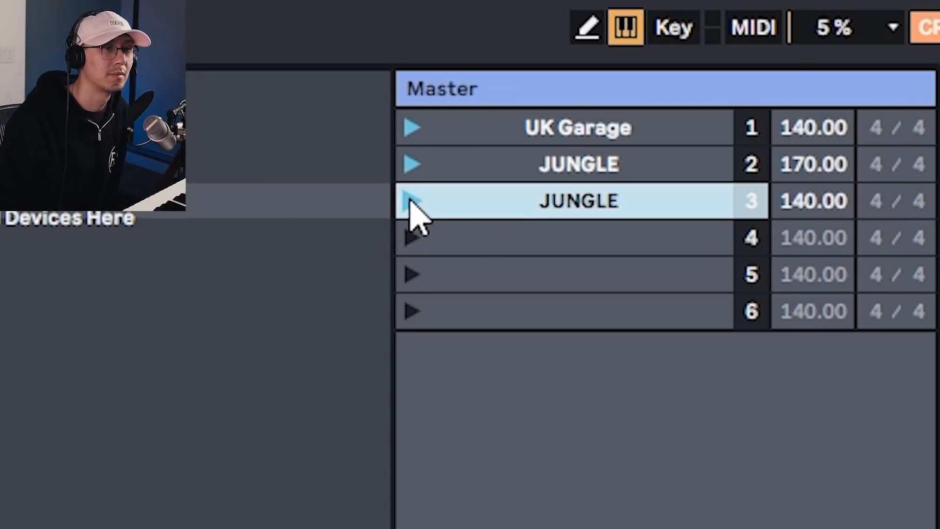
pyautogui.click(417, 165)
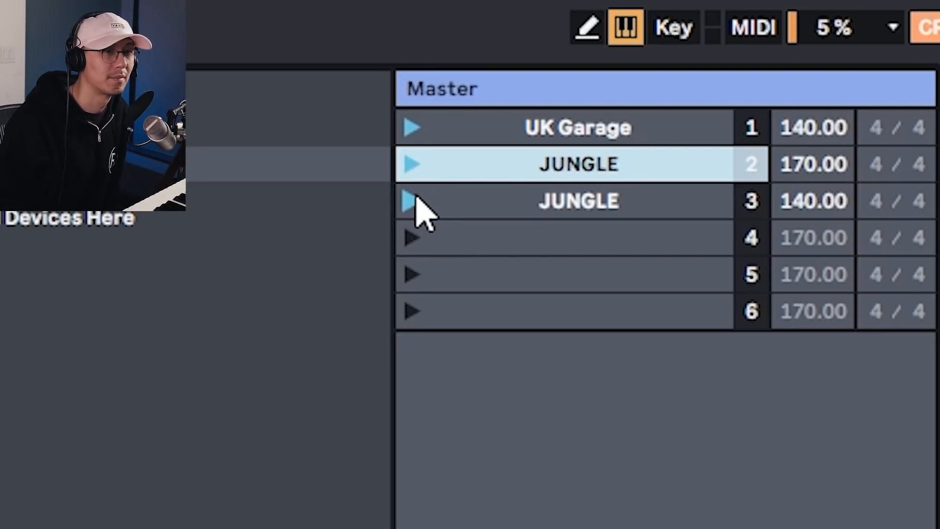
pyautogui.click(414, 200)
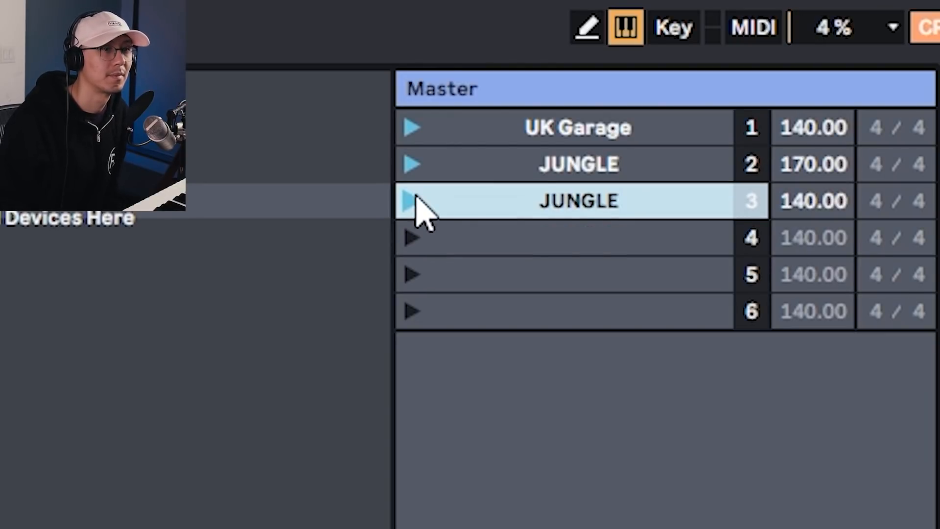